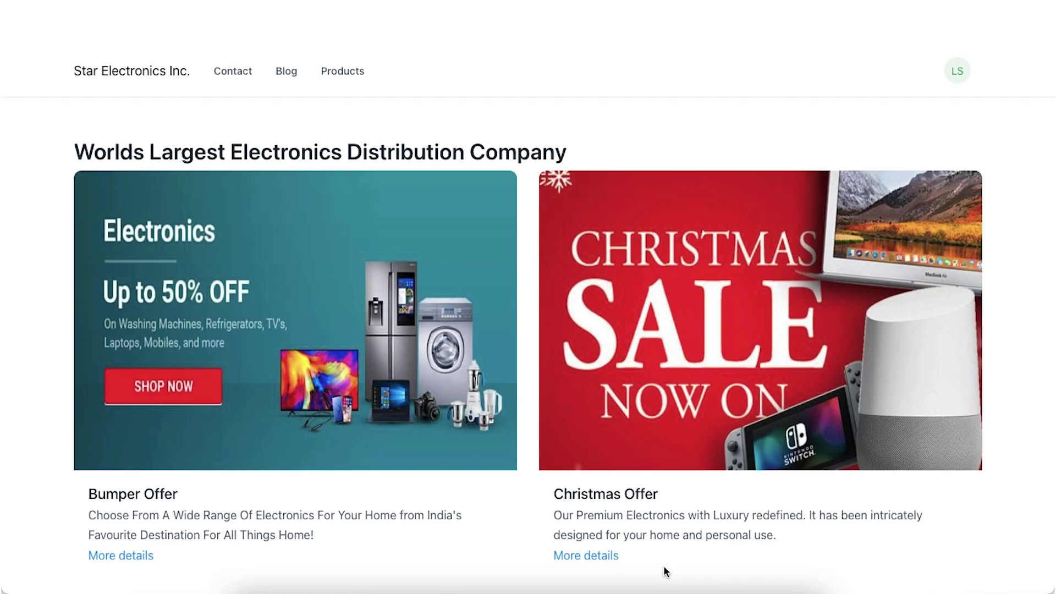
Open the store's All Products list and browse the laptops, including HP Laptop ($490.00) and Lenovo ($540.00)
left_click(355, 79)
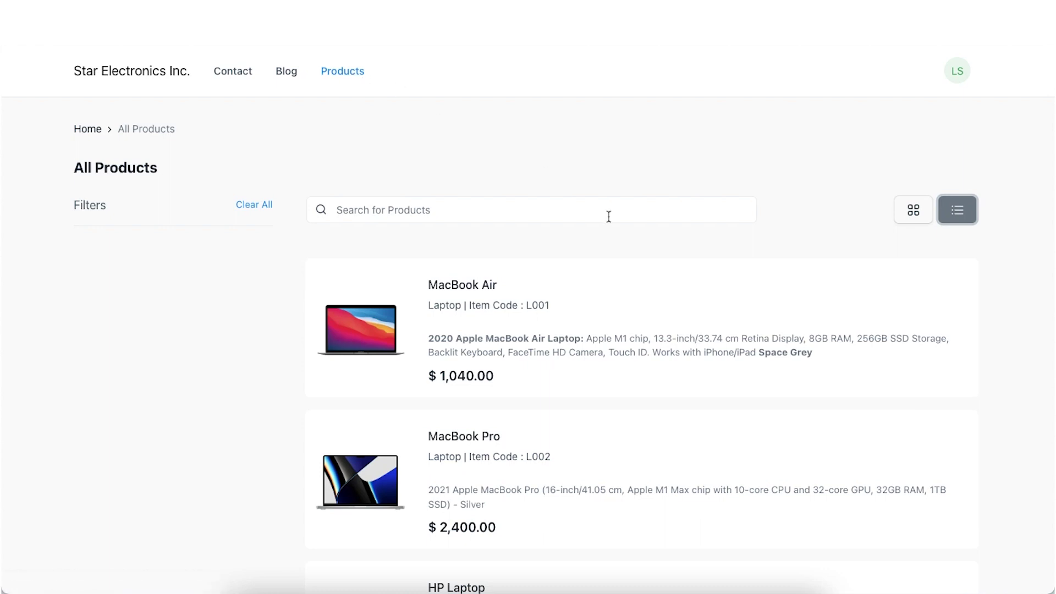
mouse_move(715, 292)
scroll(1025, 420, "down", 2)
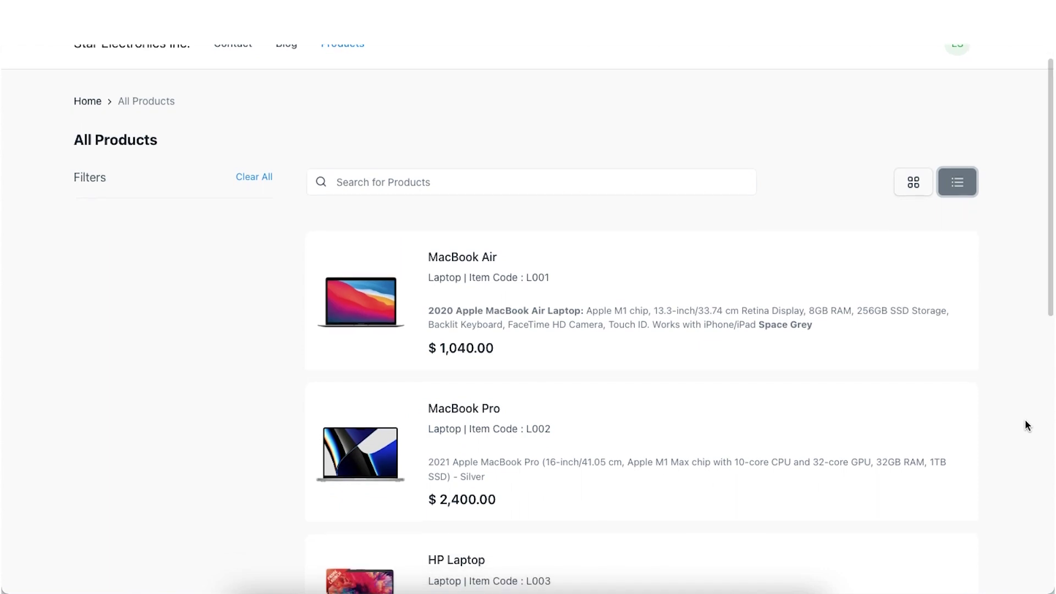
scroll(1024, 422, "down", 5)
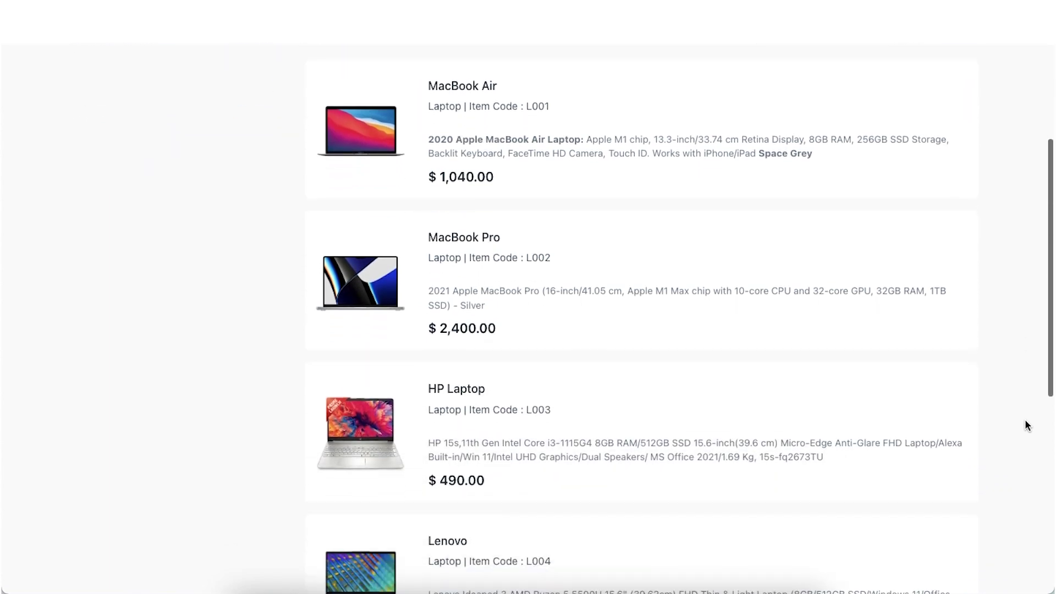
scroll(1026, 425, "up", 7)
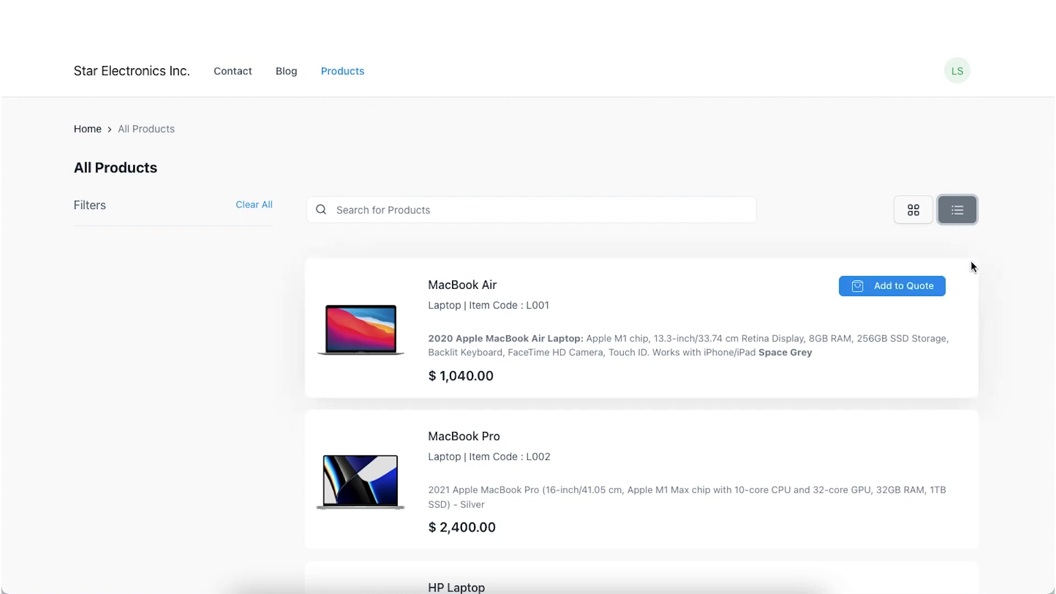
scroll(967, 387, "down", 8)
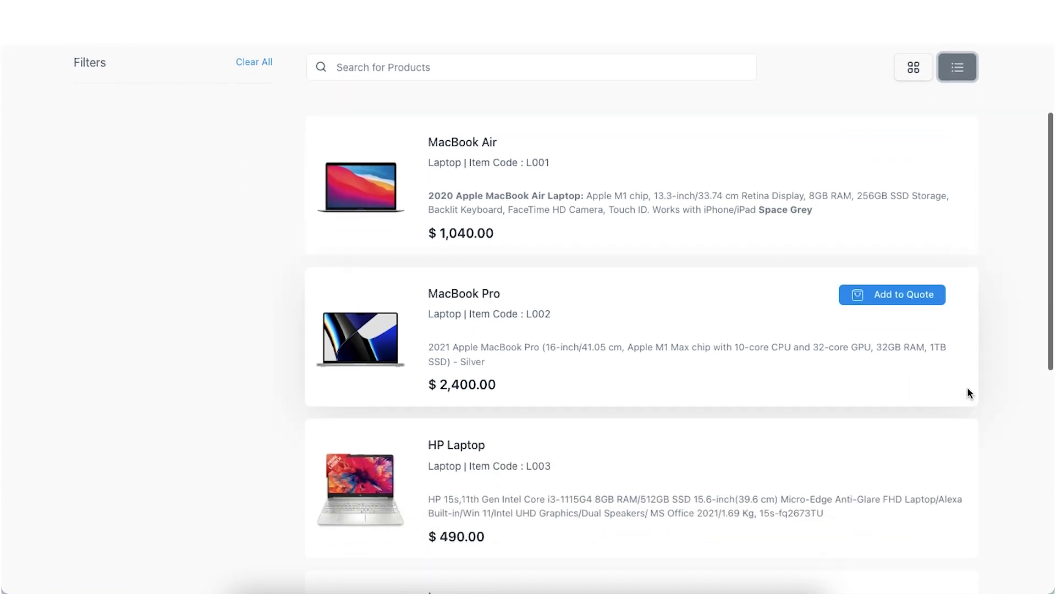
scroll(966, 388, "up", 2)
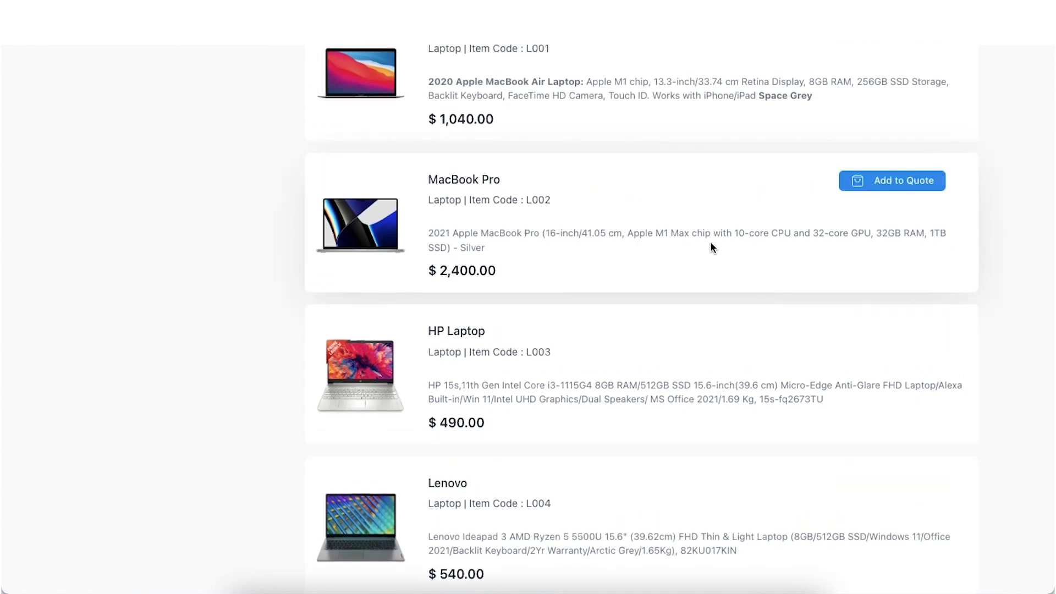
scroll(710, 242, "up", 3)
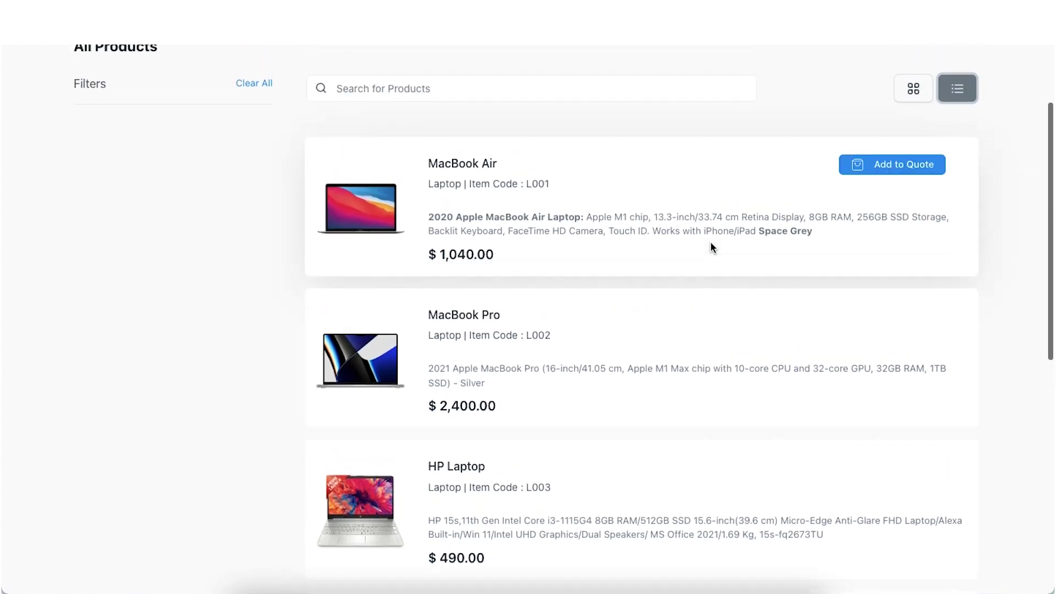
scroll(710, 247, "up", 3)
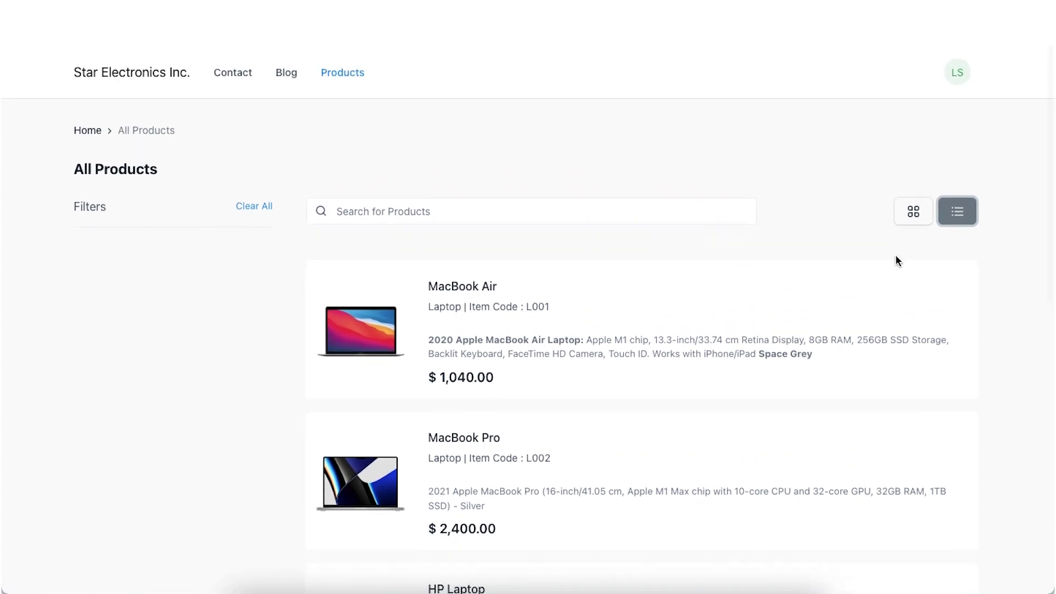
Switch the product catalogue to grid view and browse the cards, including iPhone 13 at $809.00
left_click(912, 217)
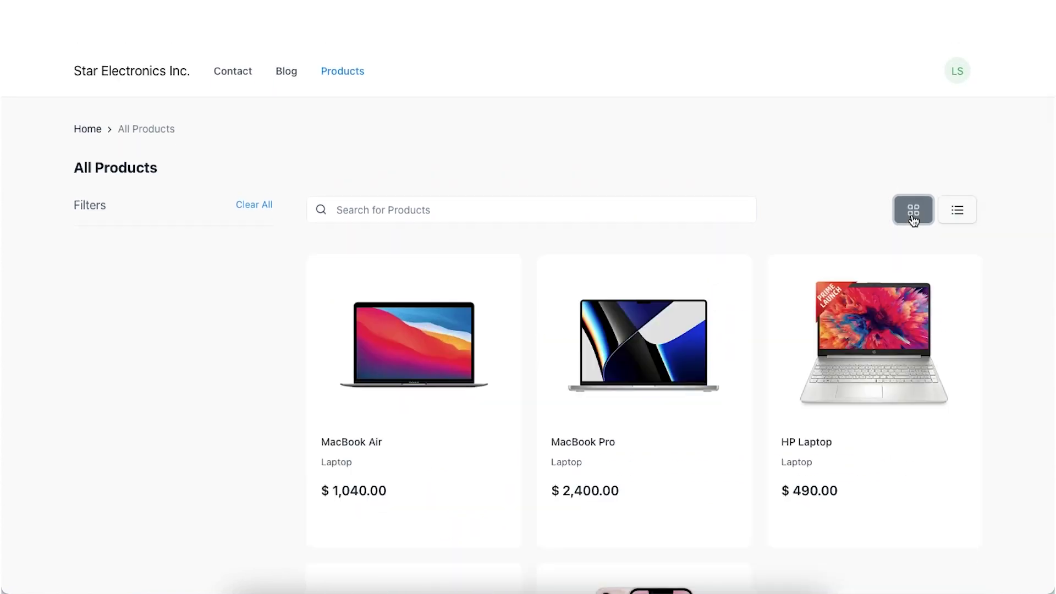
scroll(1013, 380, "down", 4)
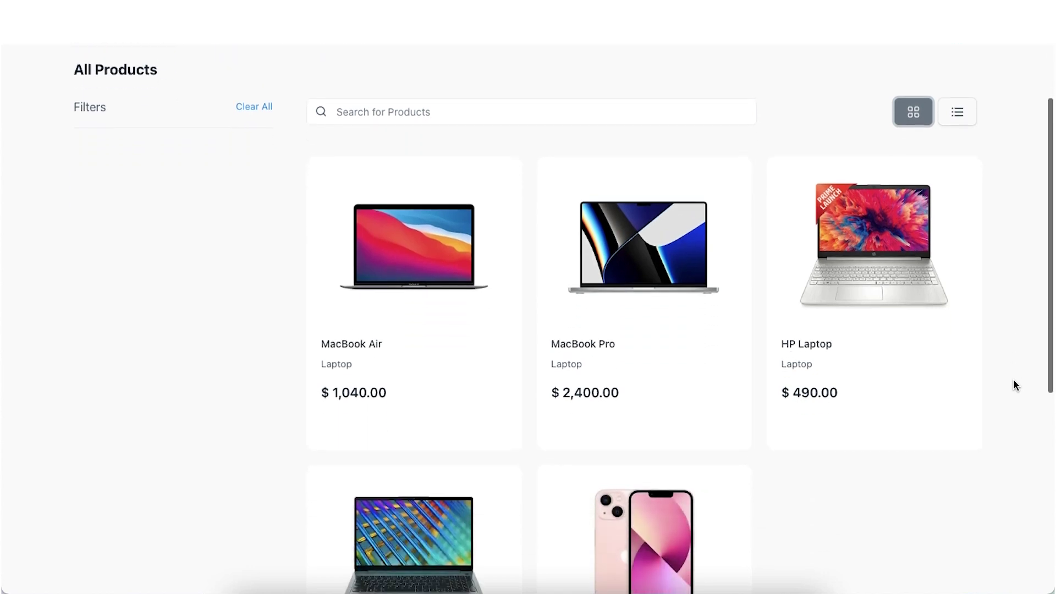
scroll(1015, 385, "down", 3)
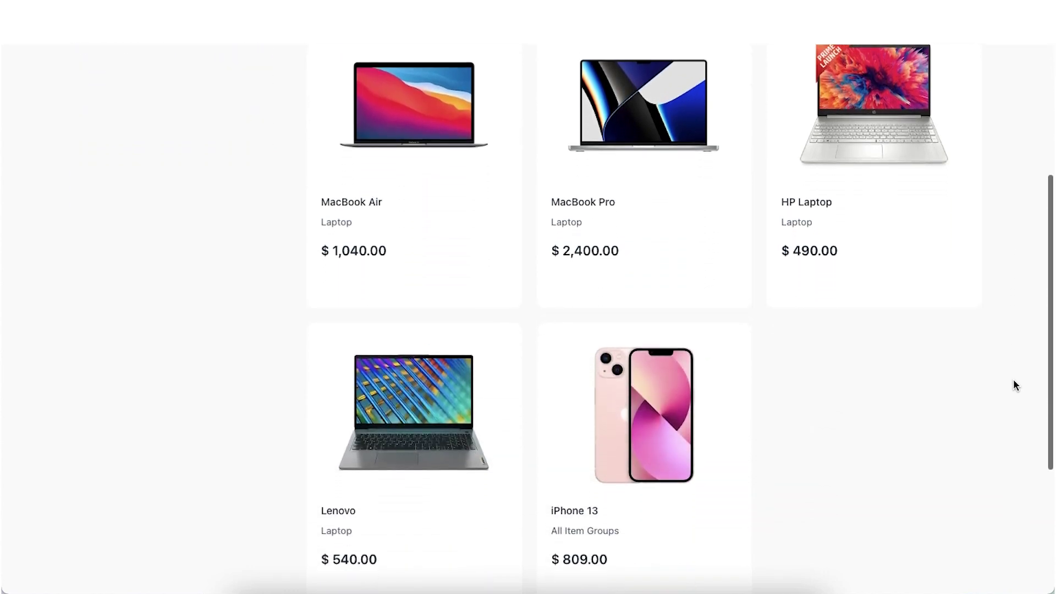
scroll(1016, 385, "up", 5)
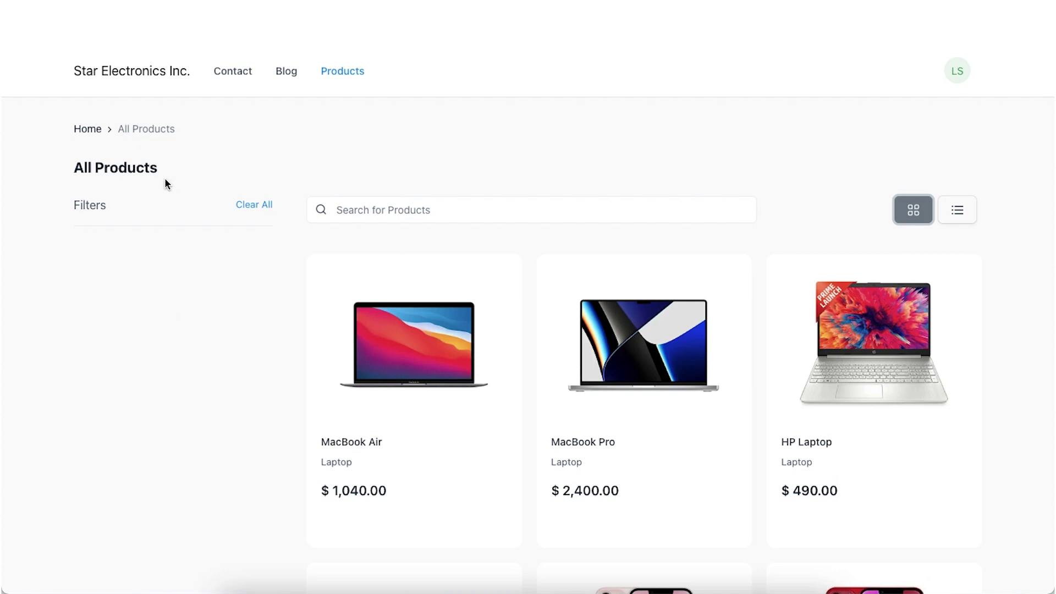
Enable field filters (item_group, brand) and attribute filters (Colour, Size) in E Commerce Settings, save, and return to All Products
left_click(137, 0)
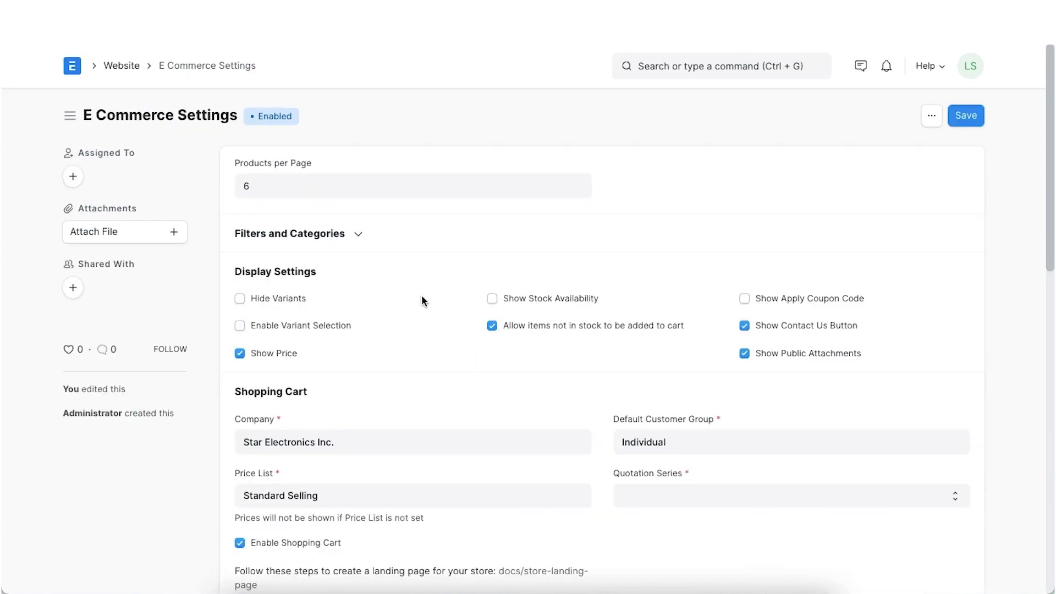
left_click(358, 238)
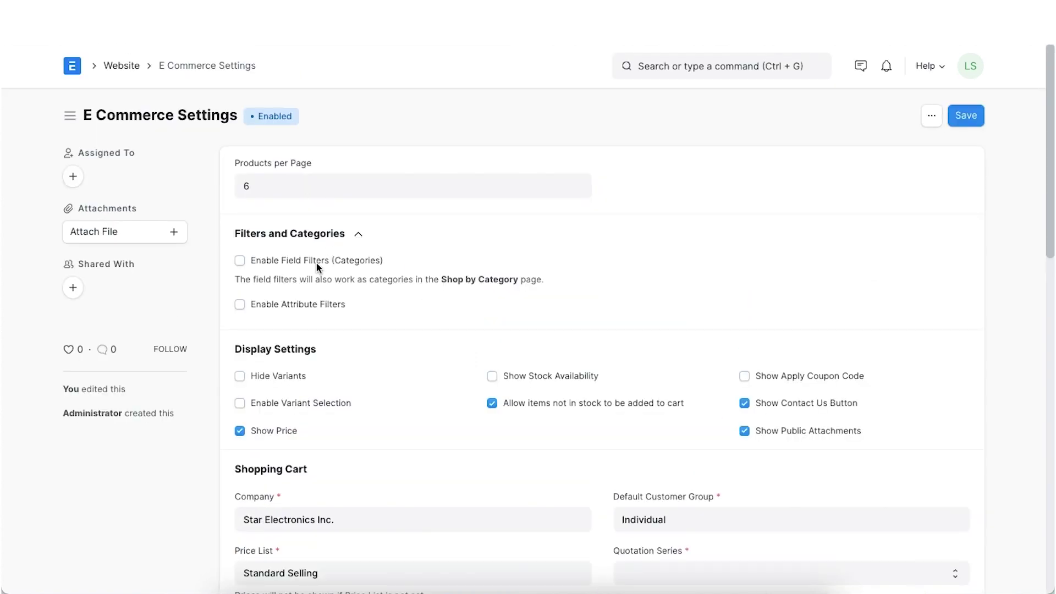
left_click(240, 261)
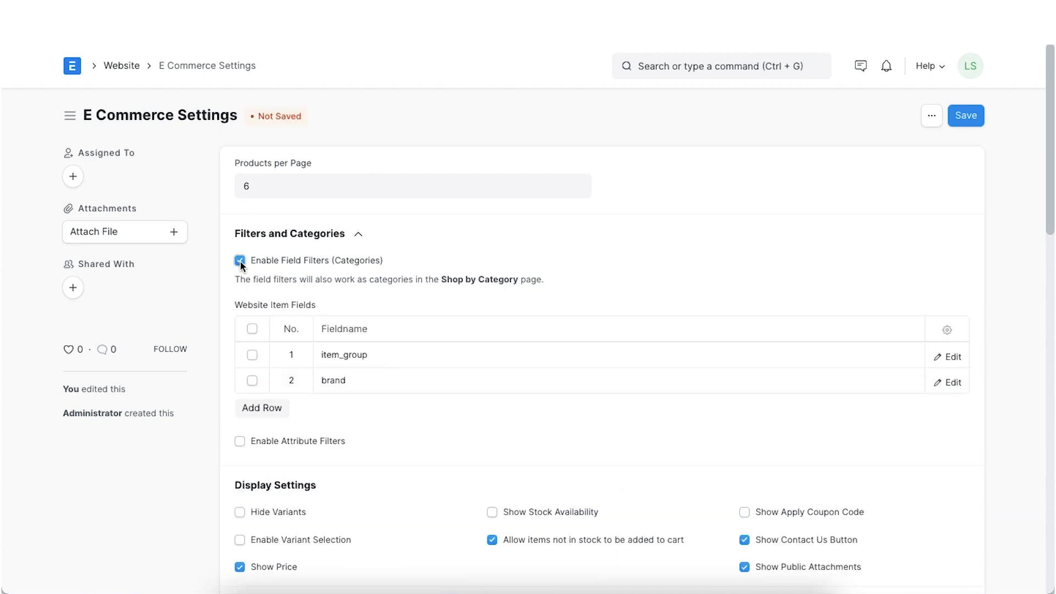
scroll(276, 379, "down", 1)
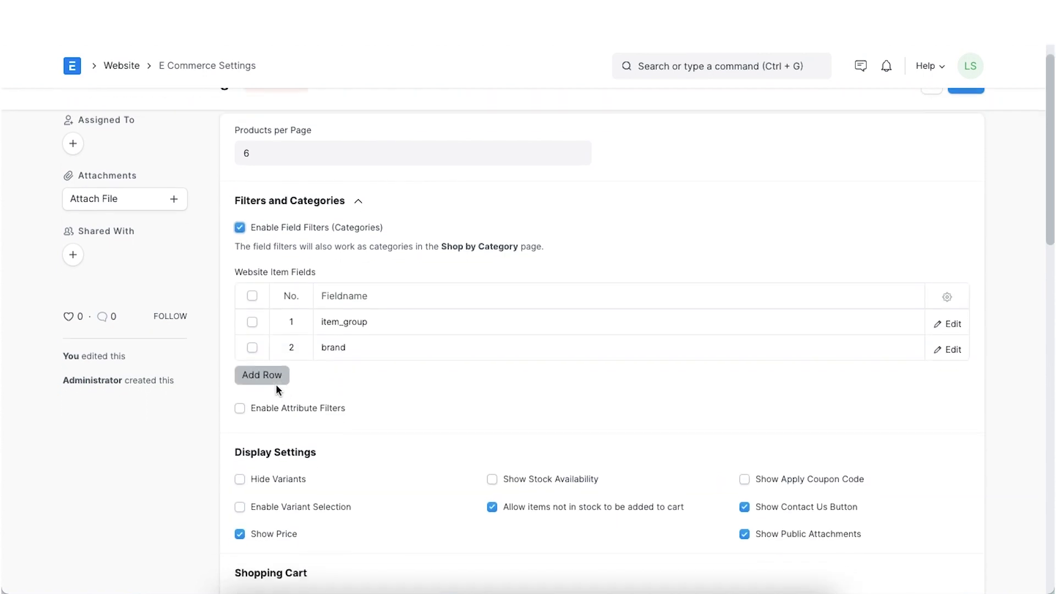
left_click(239, 406)
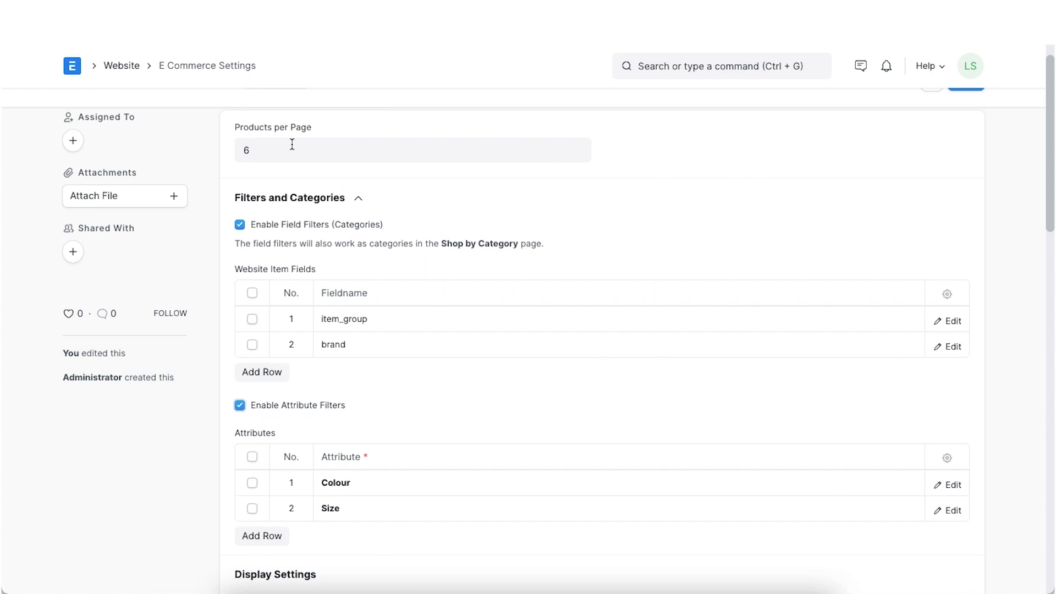
scroll(255, 79, "up", 2)
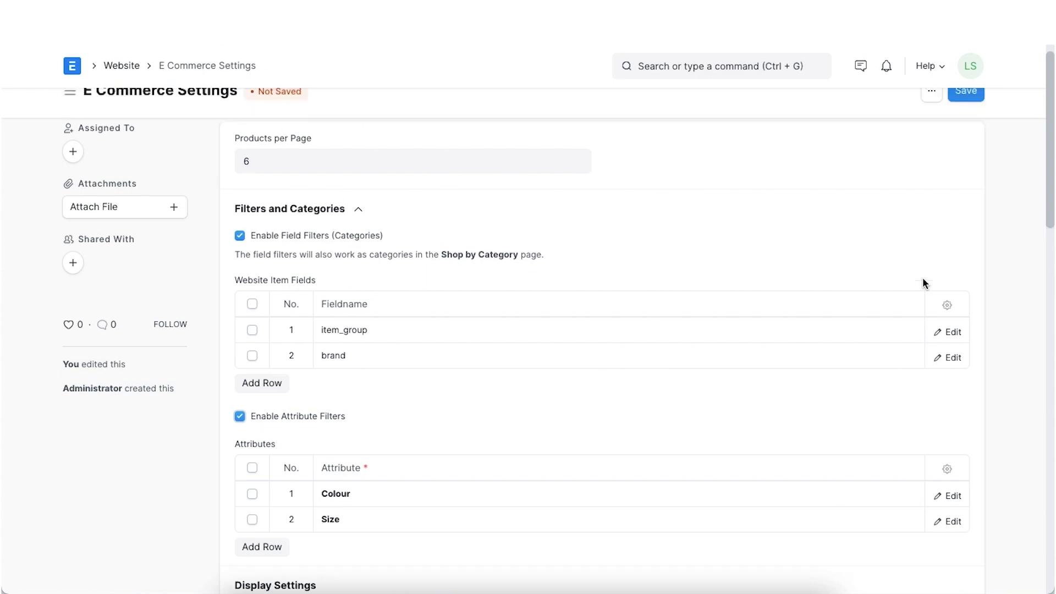
left_click(971, 117)
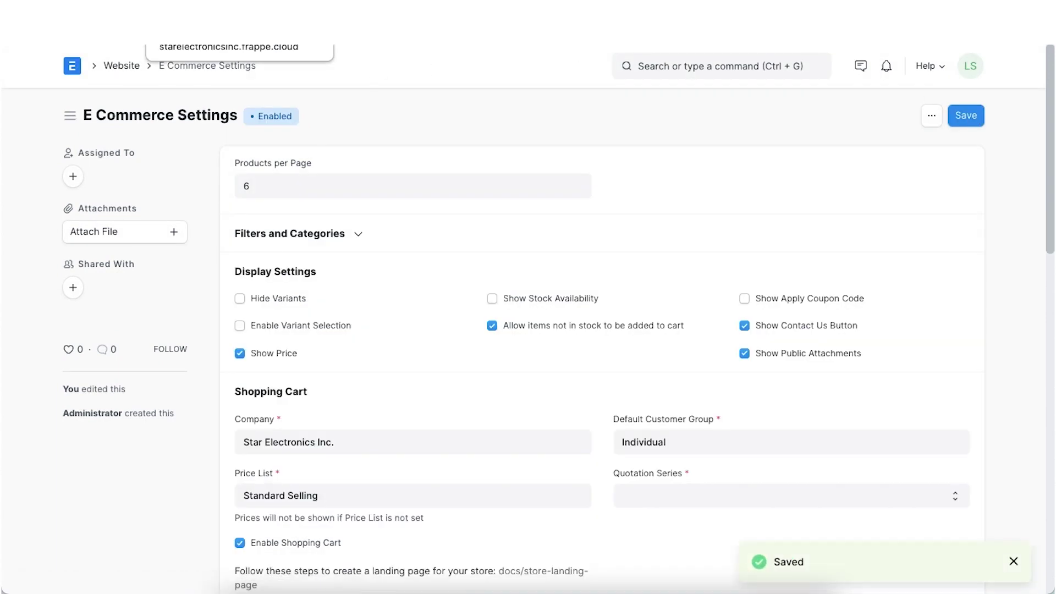
left_click(231, 22)
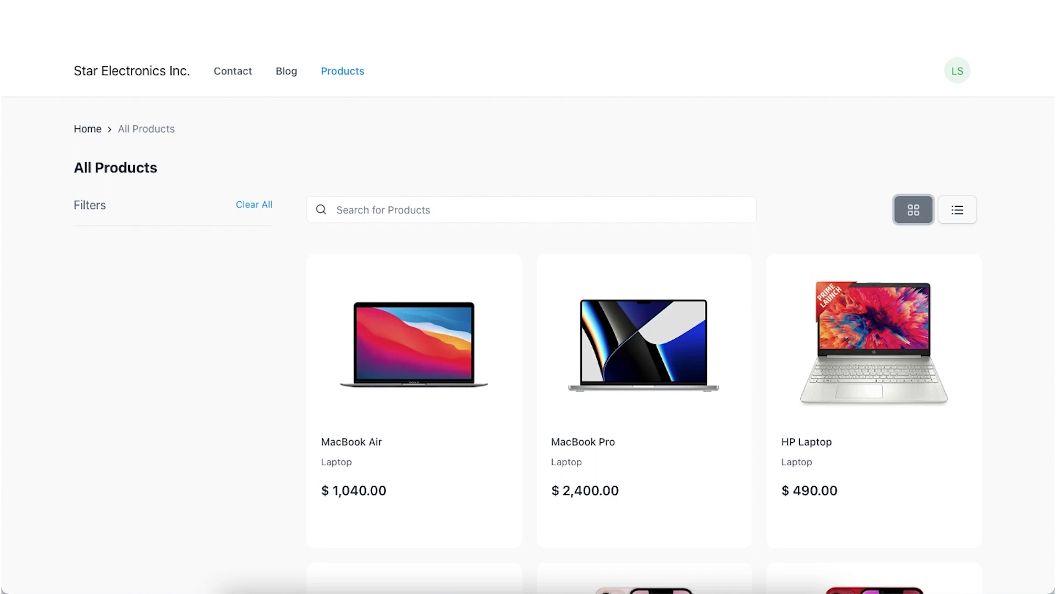
Reload the store and filter products to Blue and Green items in the Mobile Phone group
key("ctrl+r")
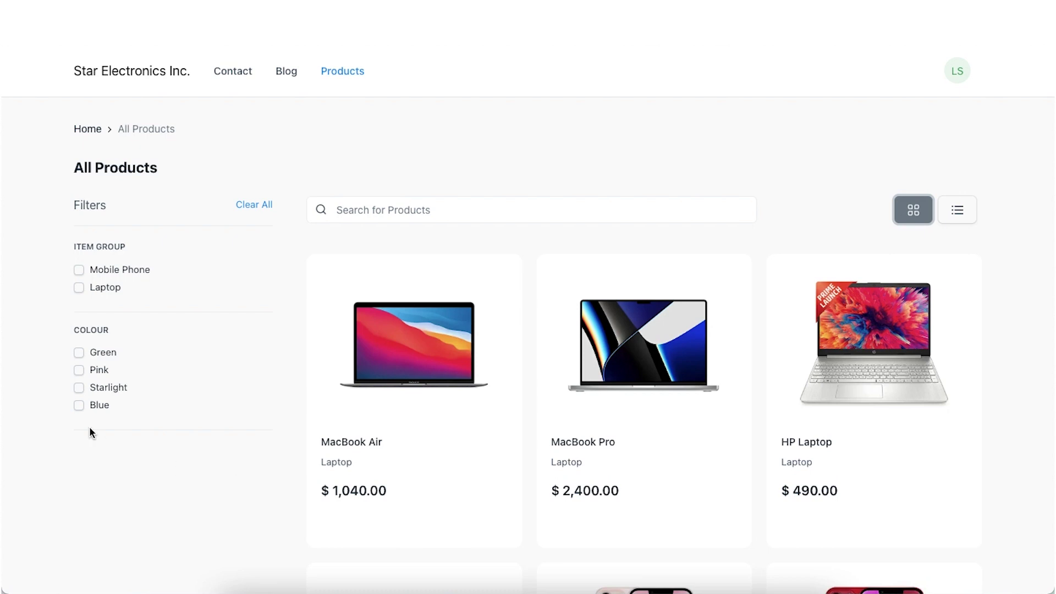
left_click(79, 405)
left_click(78, 353)
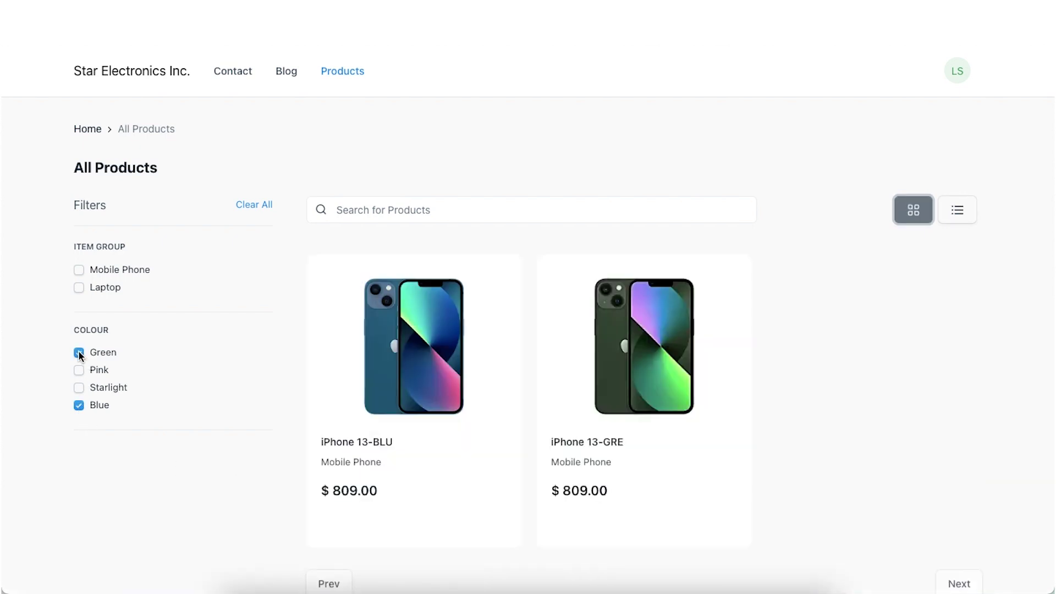
left_click(78, 272)
mouse_move(584, 272)
scroll(585, 271, "down", 3)
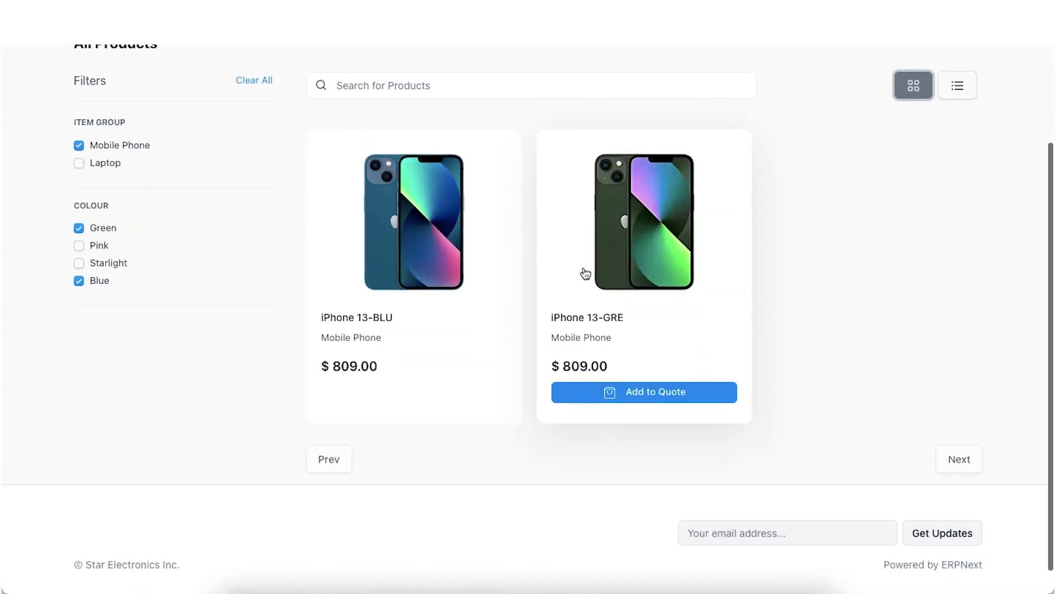
scroll(584, 272, "up", 3)
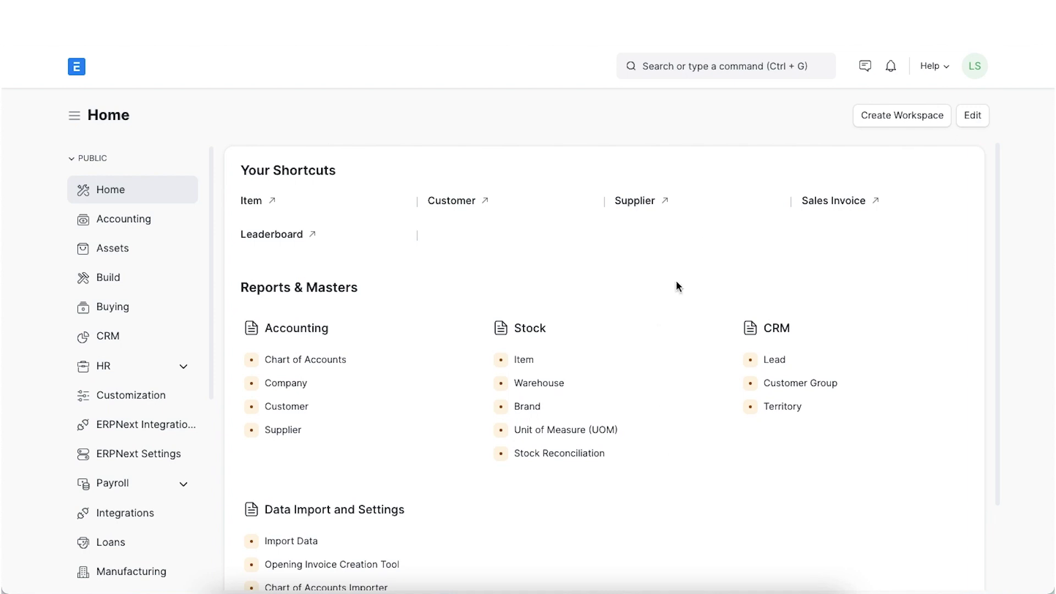
Open the Home Appliances group from the Item Group tree for editing
left_click(682, 57)
type("i")
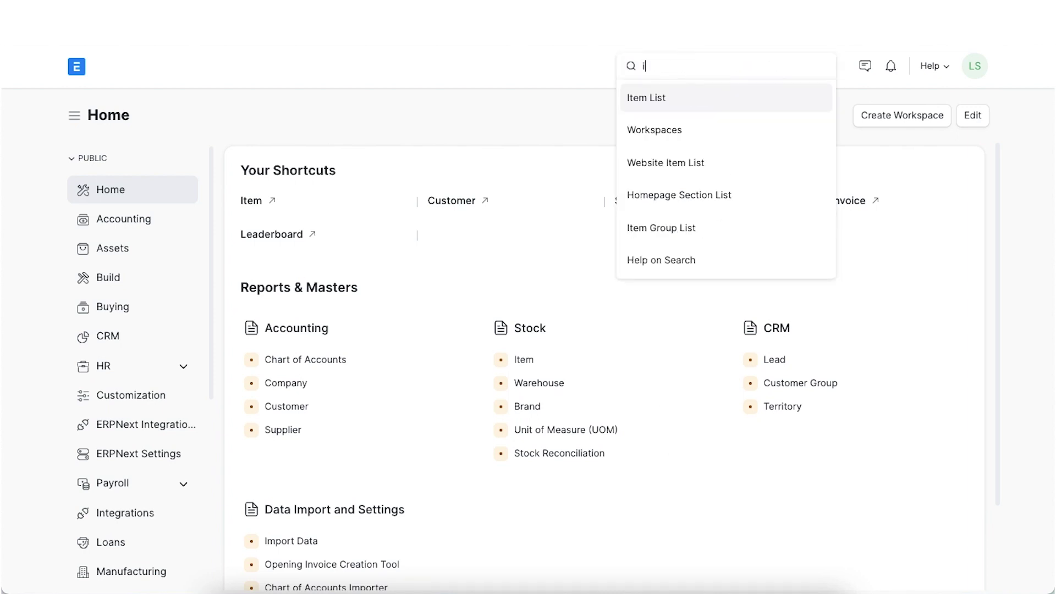
type("tem group")
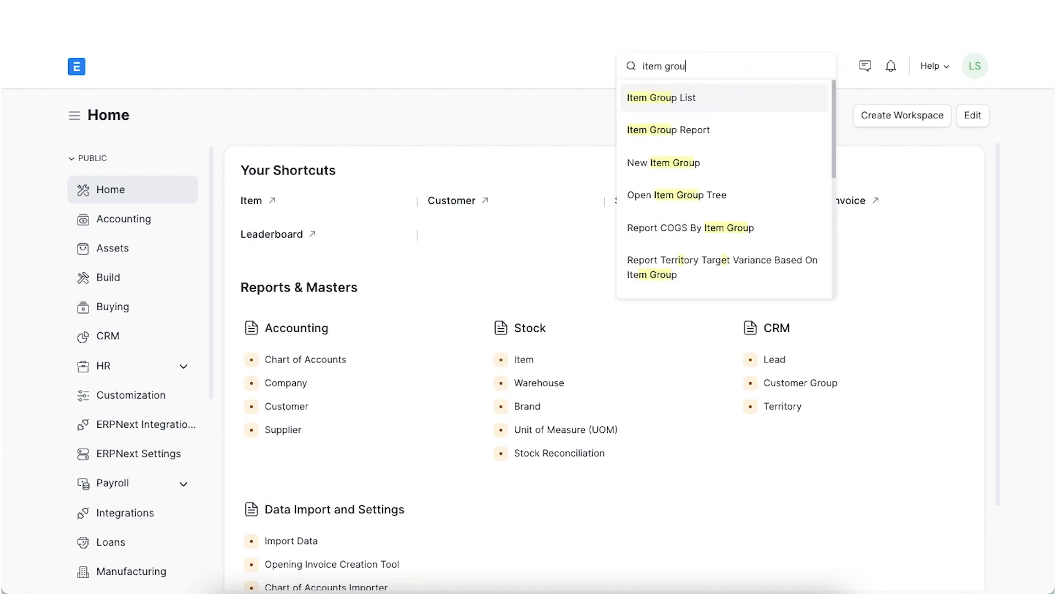
left_click(682, 194)
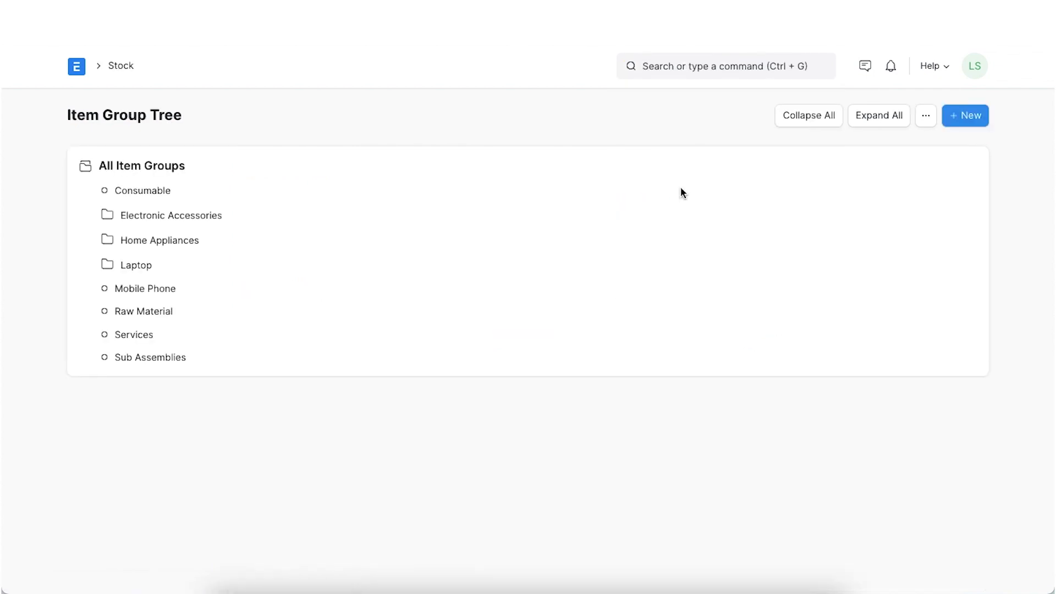
left_click(185, 242)
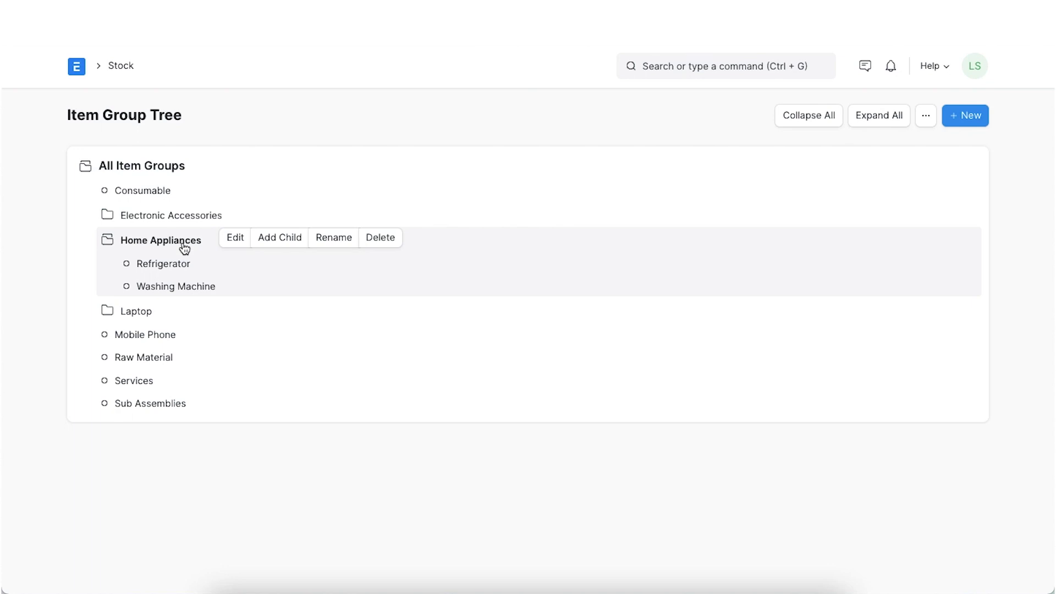
left_click(235, 243)
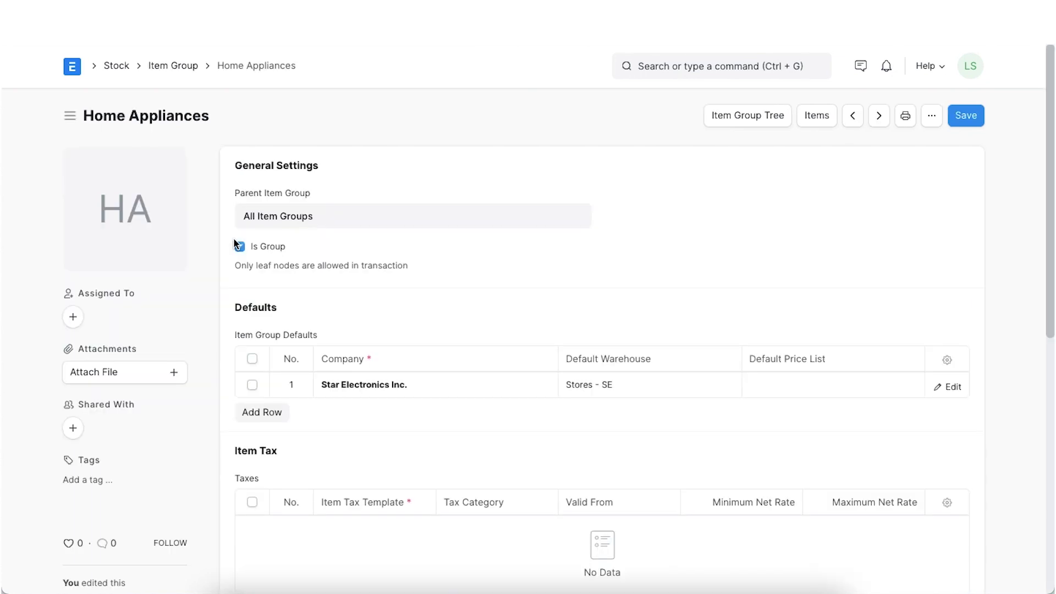
Enable Show in Website and Include Descendants for Home Appliances and save
scroll(552, 311, "down", 4)
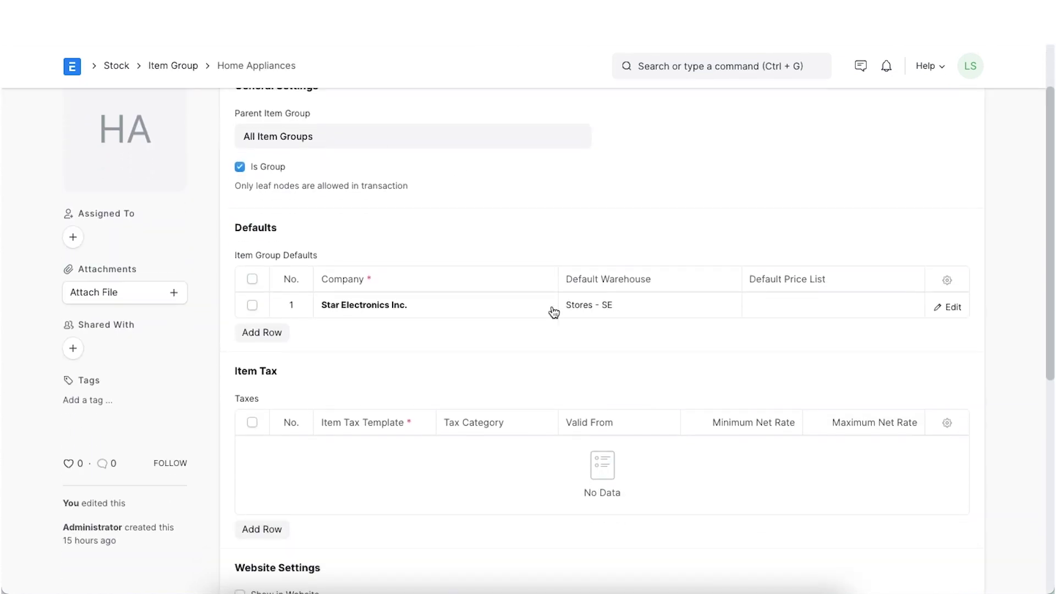
scroll(553, 308, "down", 3)
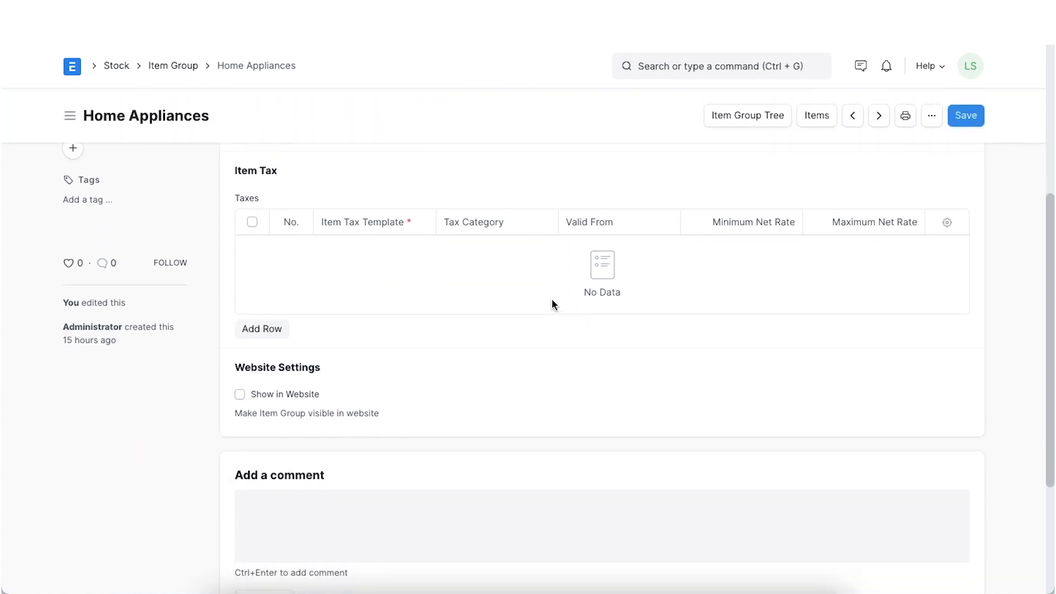
scroll(553, 305, "down", 2)
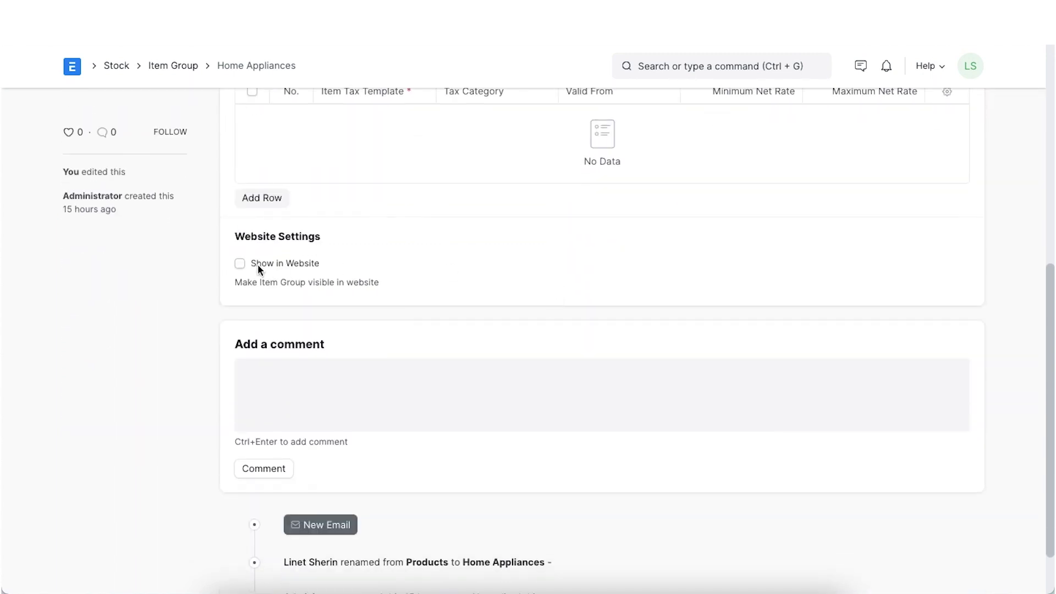
left_click(239, 264)
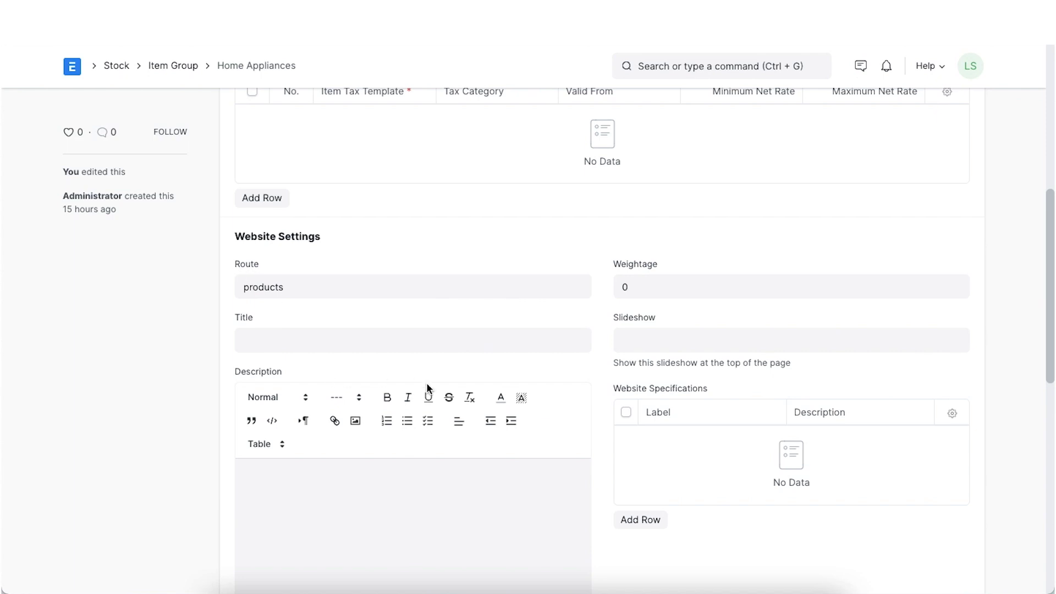
scroll(428, 374, "down", 5)
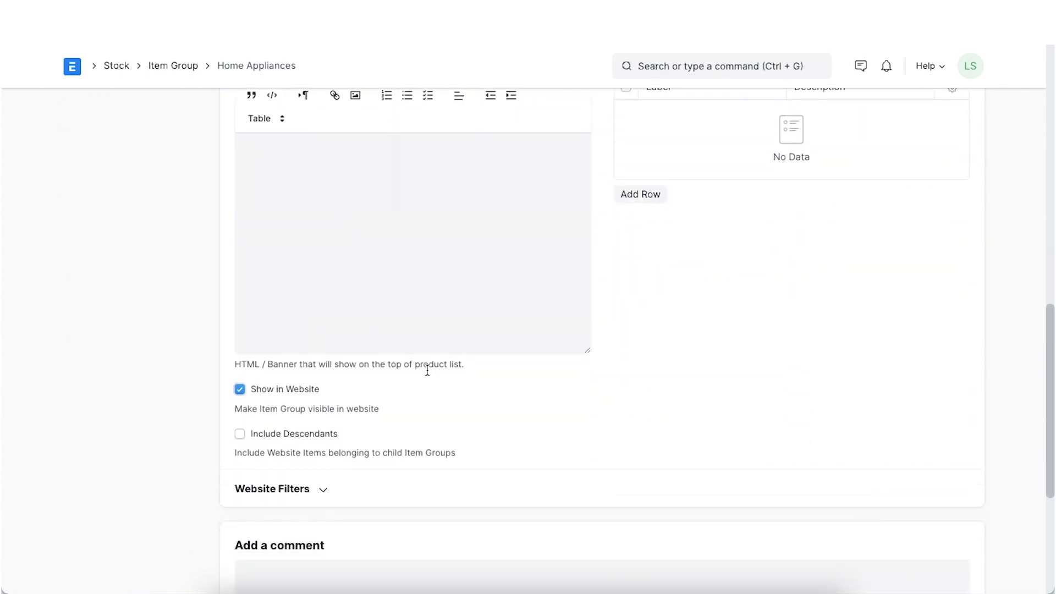
scroll(427, 368, "down", 2)
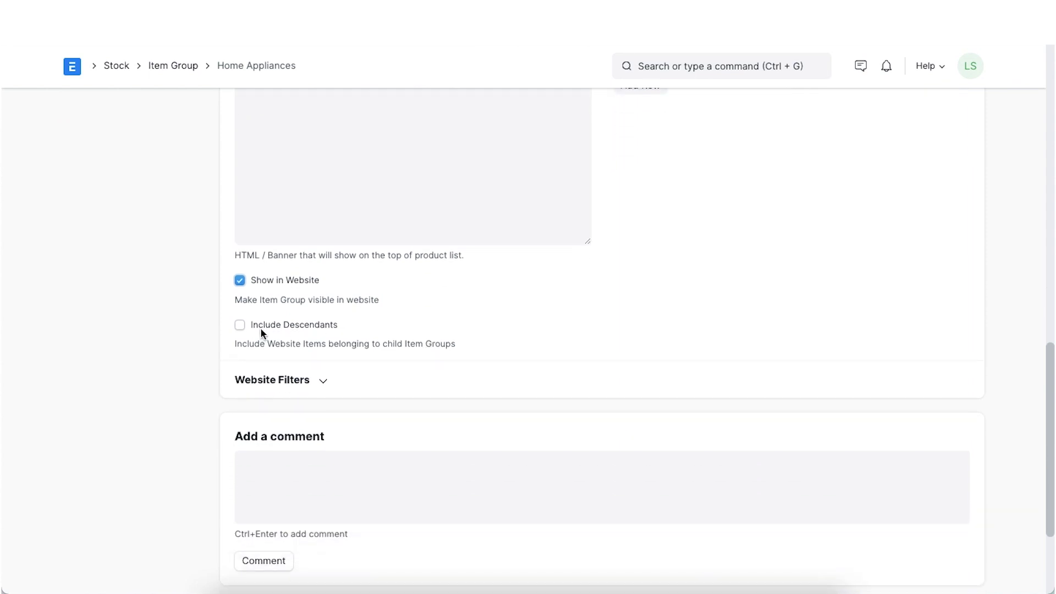
left_click(241, 326)
scroll(687, 232, "up", 12)
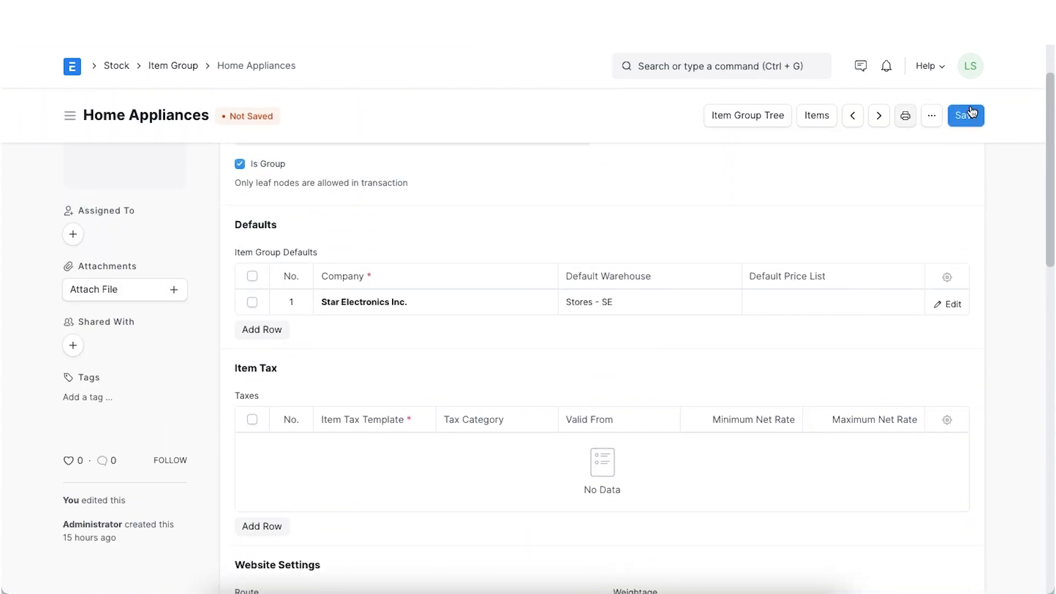
left_click(966, 117)
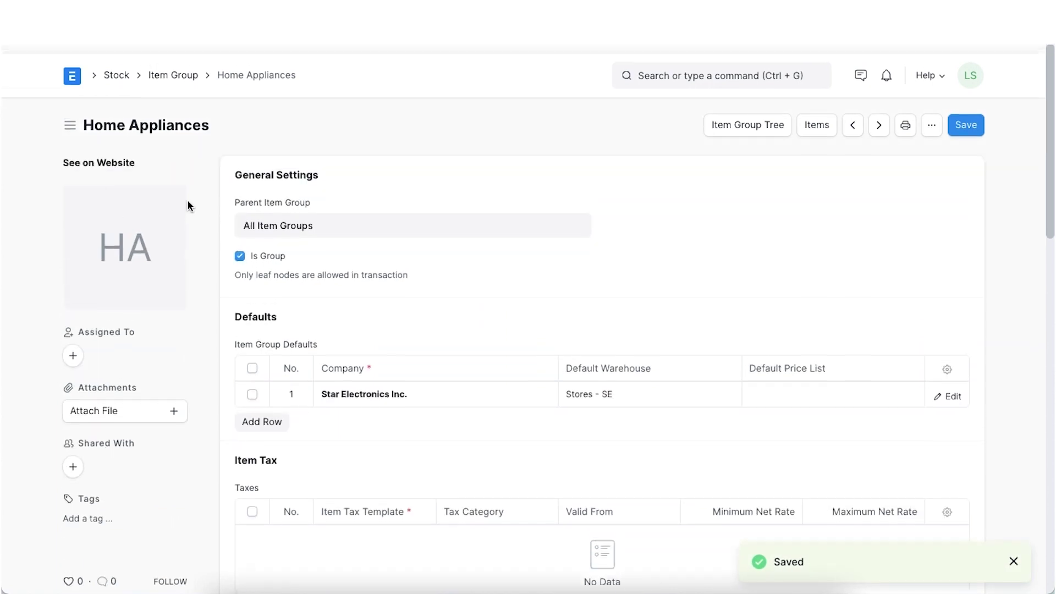
View Home Appliances on the website, open the Refrigerator subcategory, then return to Home Appliances
left_click(124, 155)
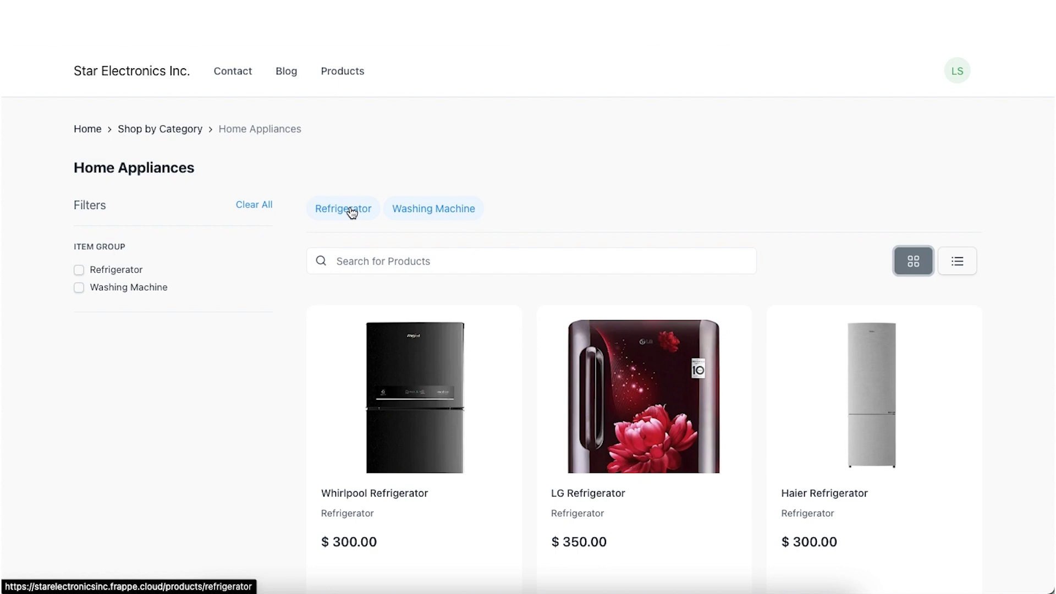
left_click(351, 212)
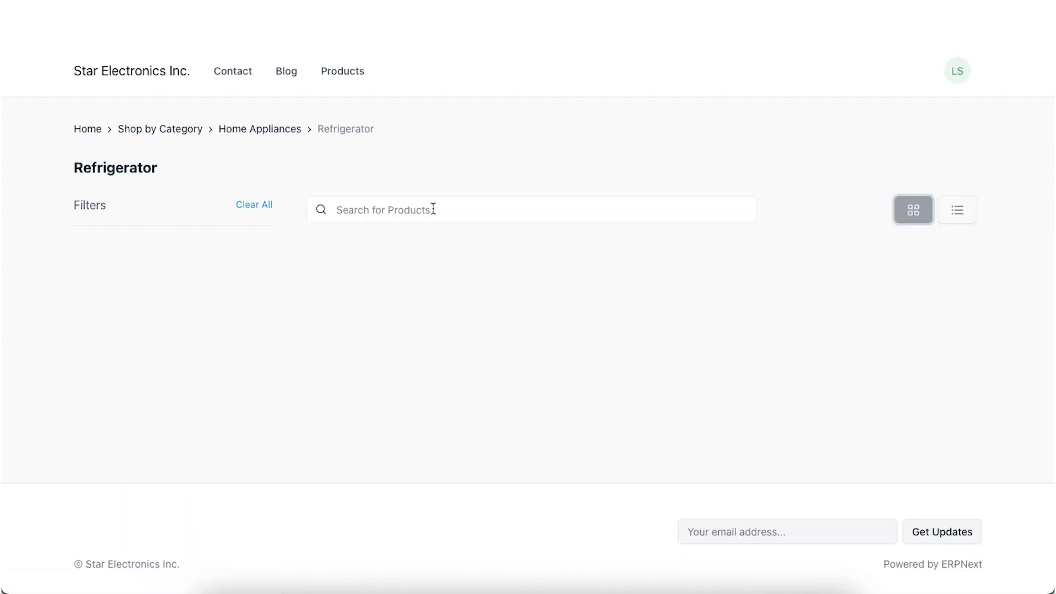
left_click(275, 130)
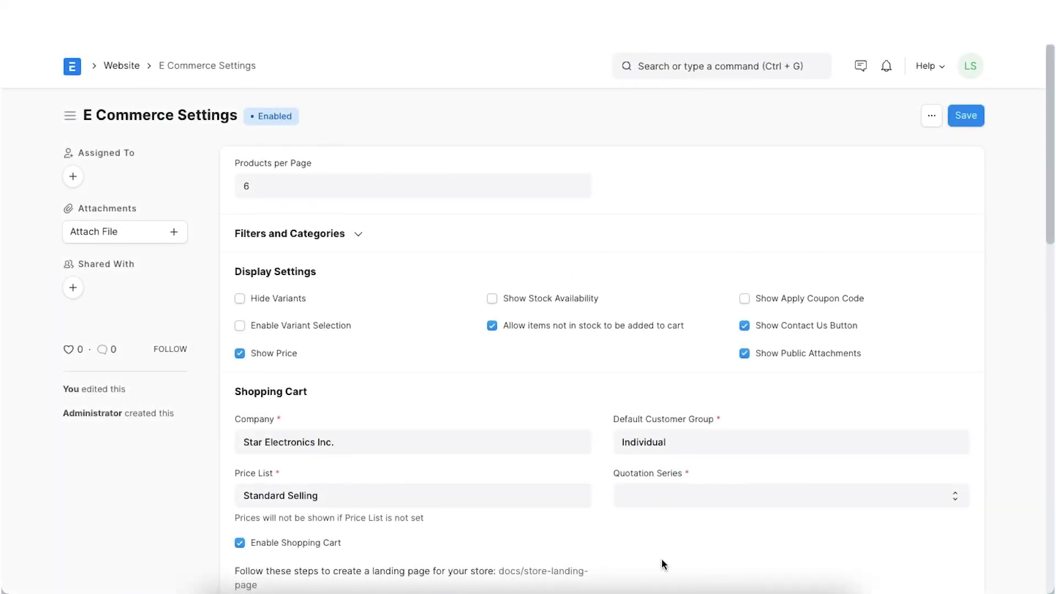
Enable Recommendations under Add-ons in E Commerce Settings and save
scroll(663, 563, "down", 8)
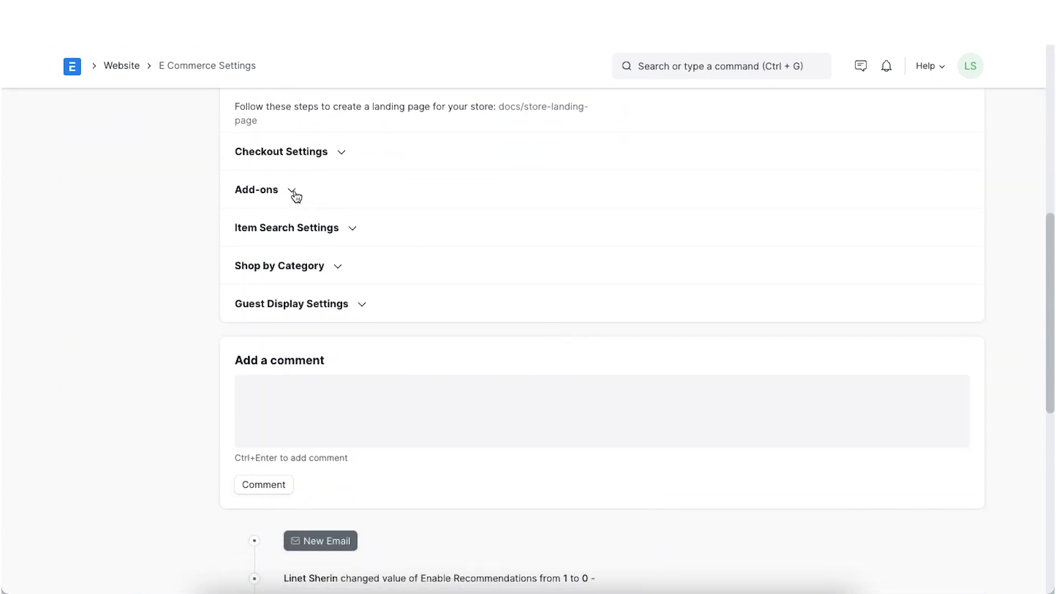
left_click(293, 191)
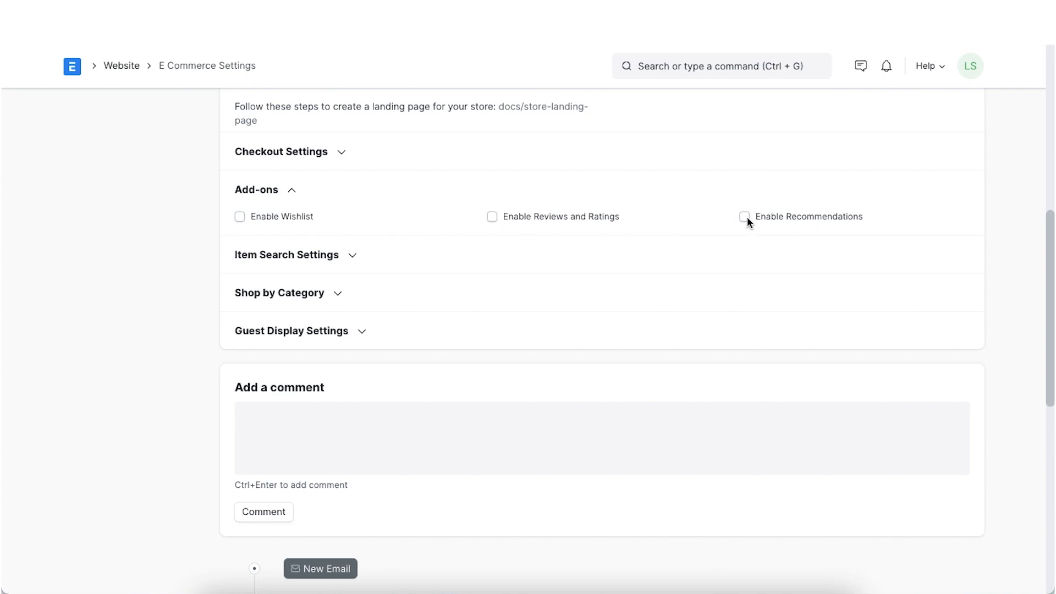
scroll(747, 217, "up", 8)
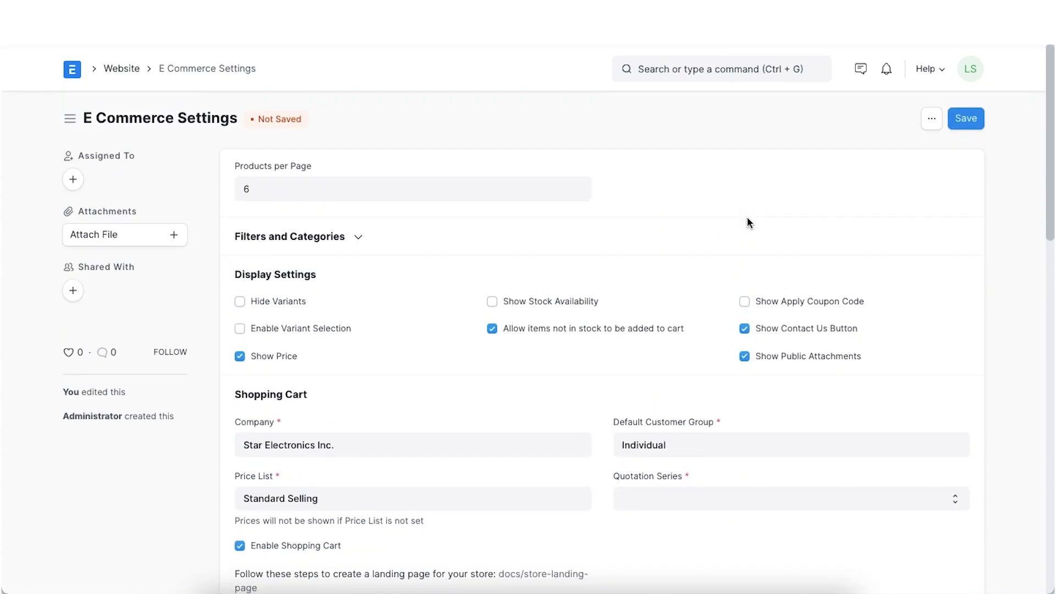
left_click(963, 117)
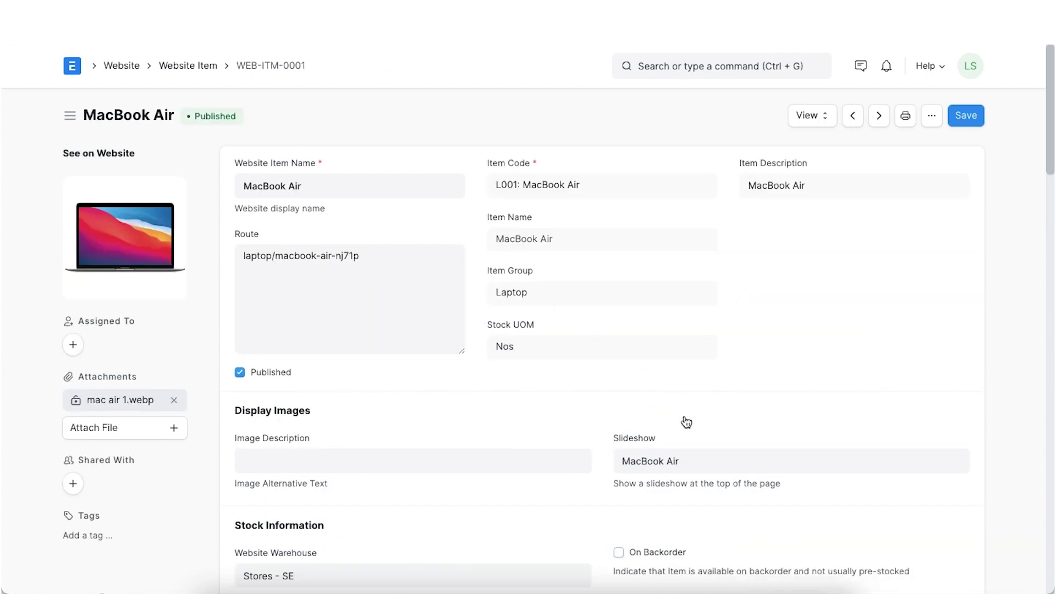
Add MacBook Pro, HP Laptop and Lenovo (WEB-ITM-0002 to 0004) as MacBook Air's recommended items
scroll(687, 423, "down", 20)
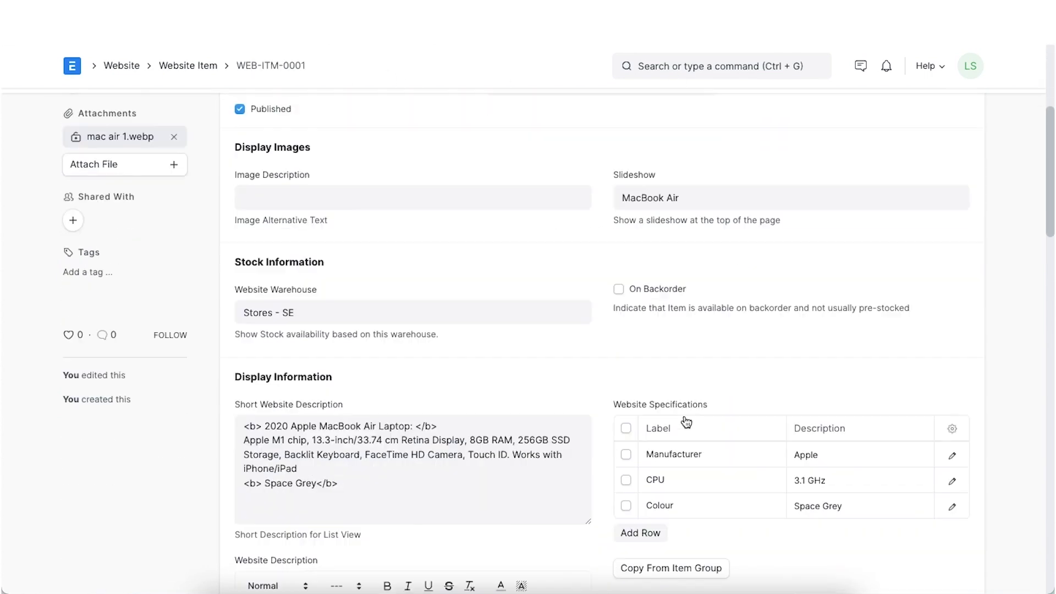
left_click(355, 204)
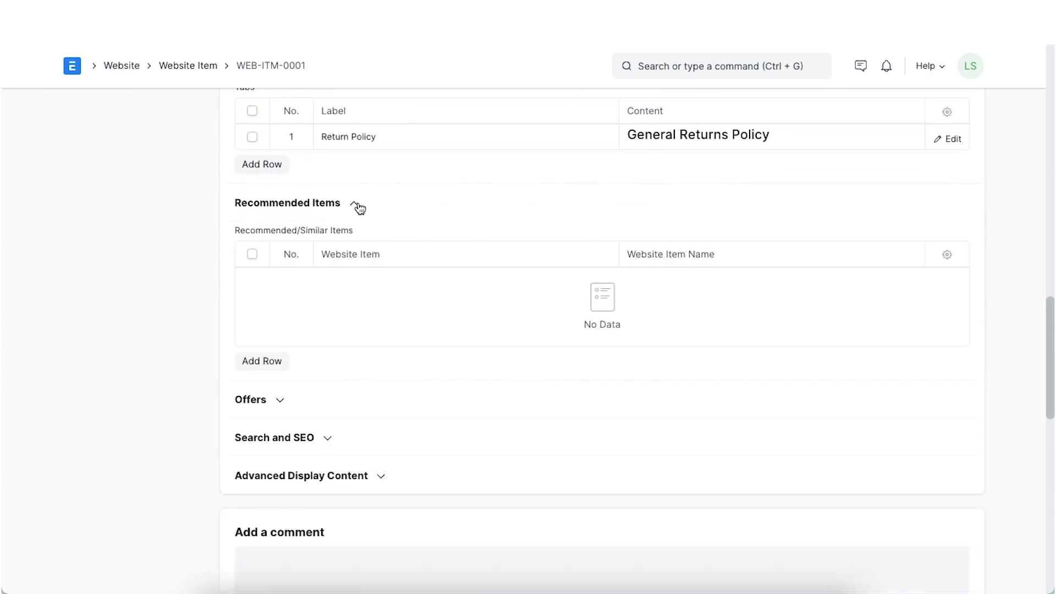
left_click(262, 363)
left_click(365, 203)
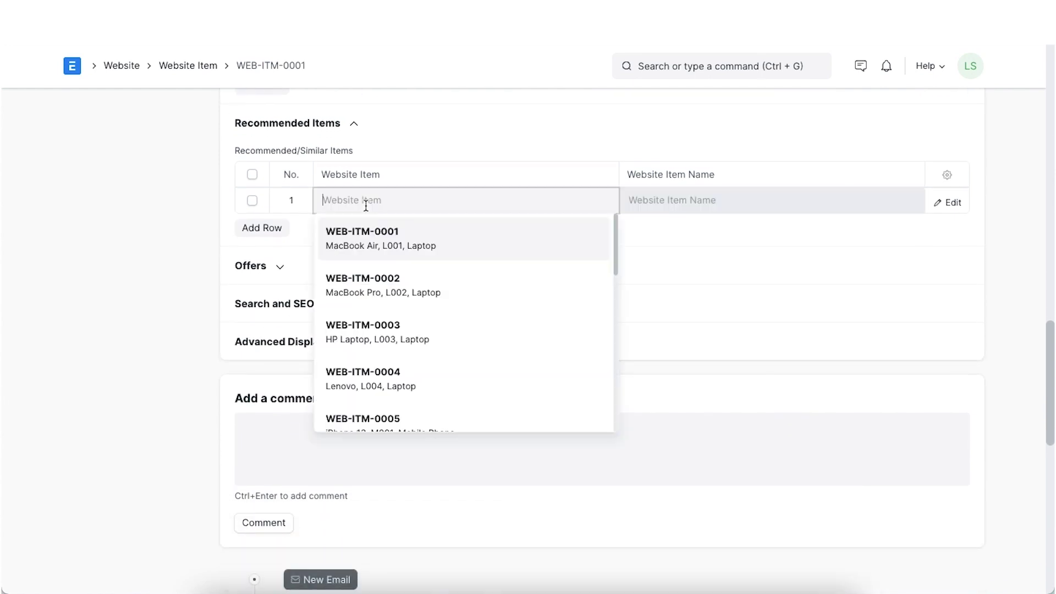
left_click(363, 281)
left_click(269, 230)
left_click(341, 227)
left_click(363, 355)
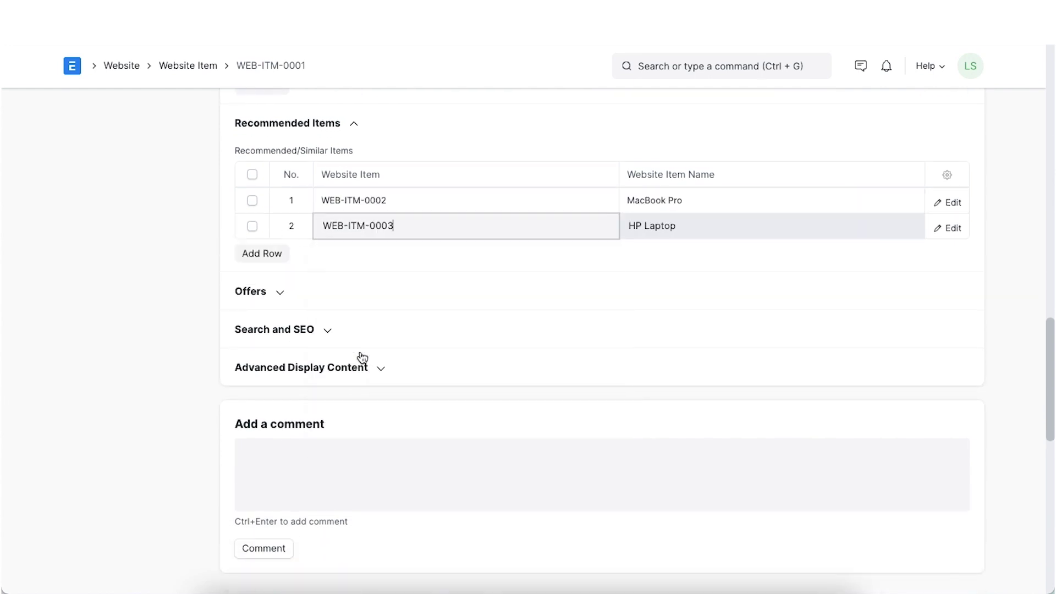
left_click(262, 253)
left_click(344, 251)
left_click(363, 429)
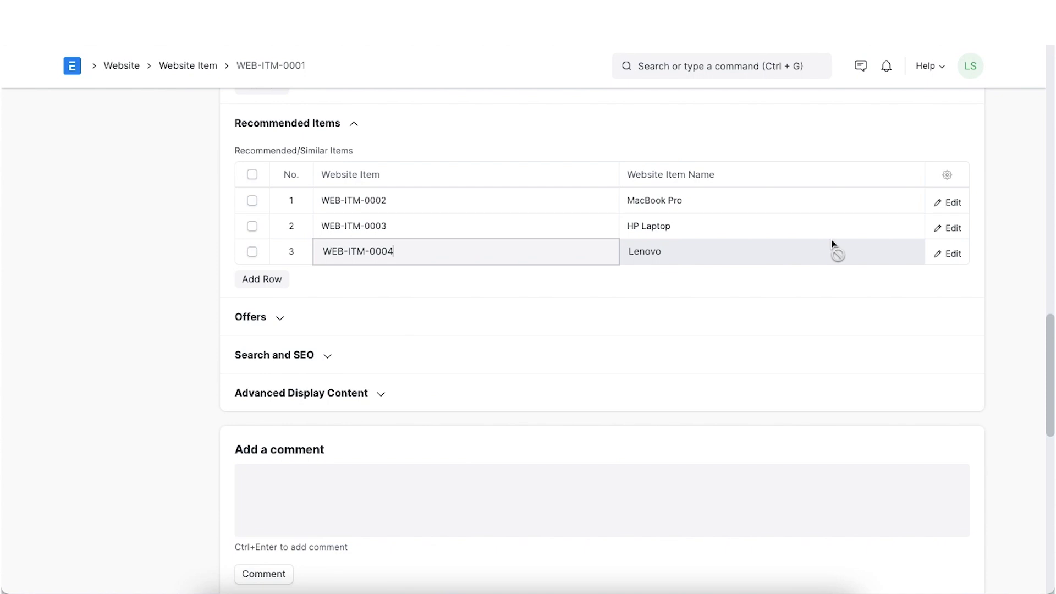
Save the MacBook Air website item and check the recommendations on its product page
key("ctrl+s")
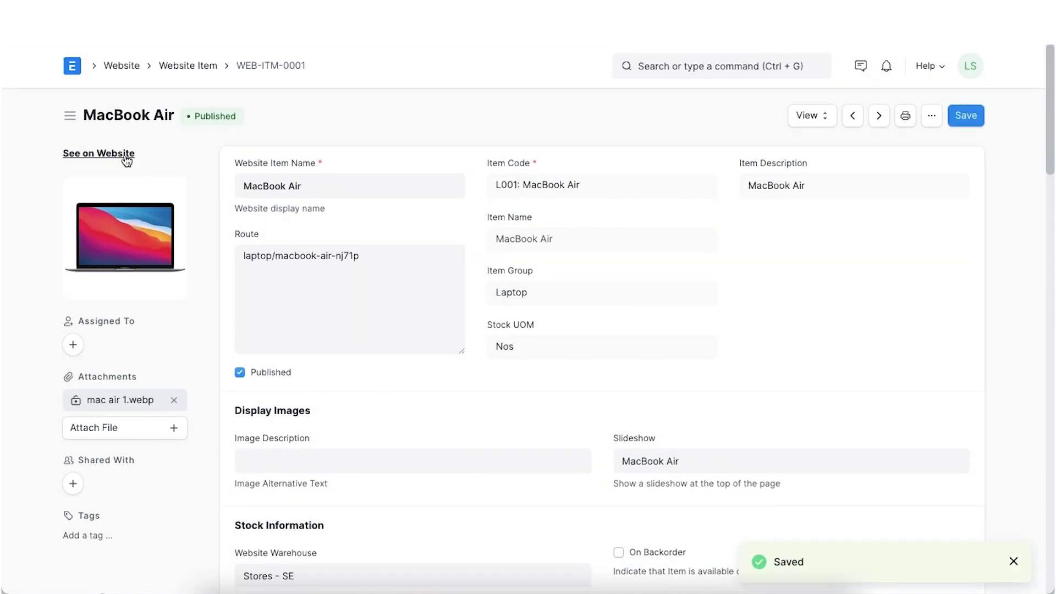
left_click(127, 155)
scroll(753, 416, "down", 10)
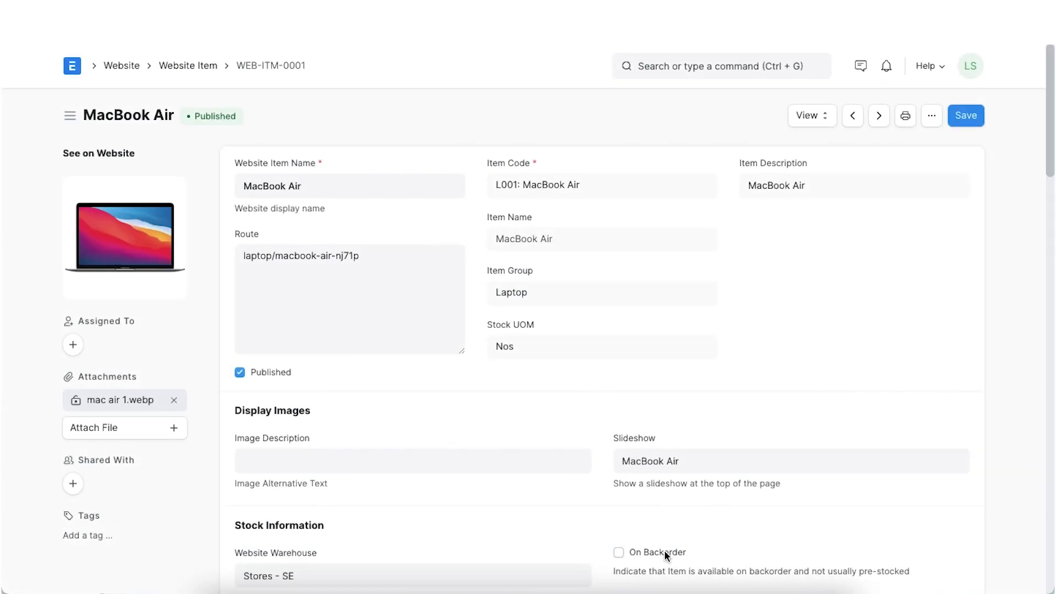
Set the MacBook Air's Ranking to 0 under Search and SEO
scroll(664, 549, "down", 20)
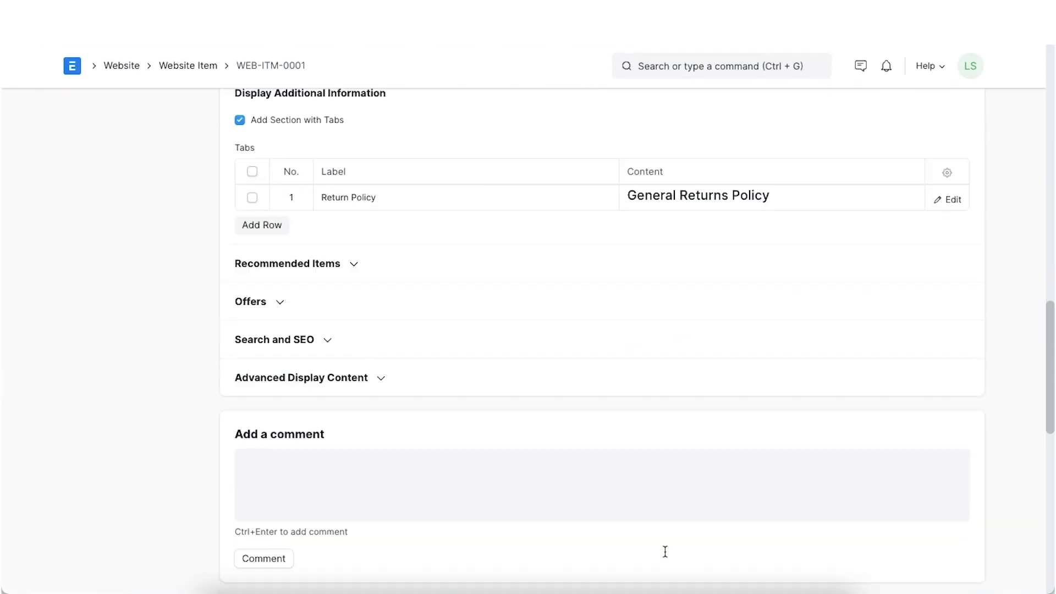
left_click(328, 245)
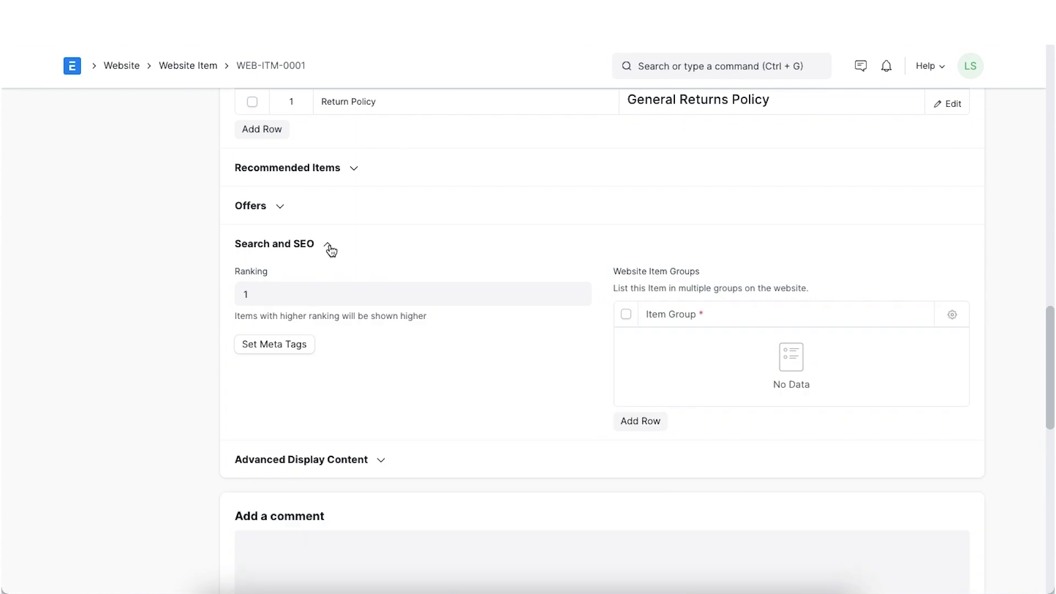
left_click(255, 294)
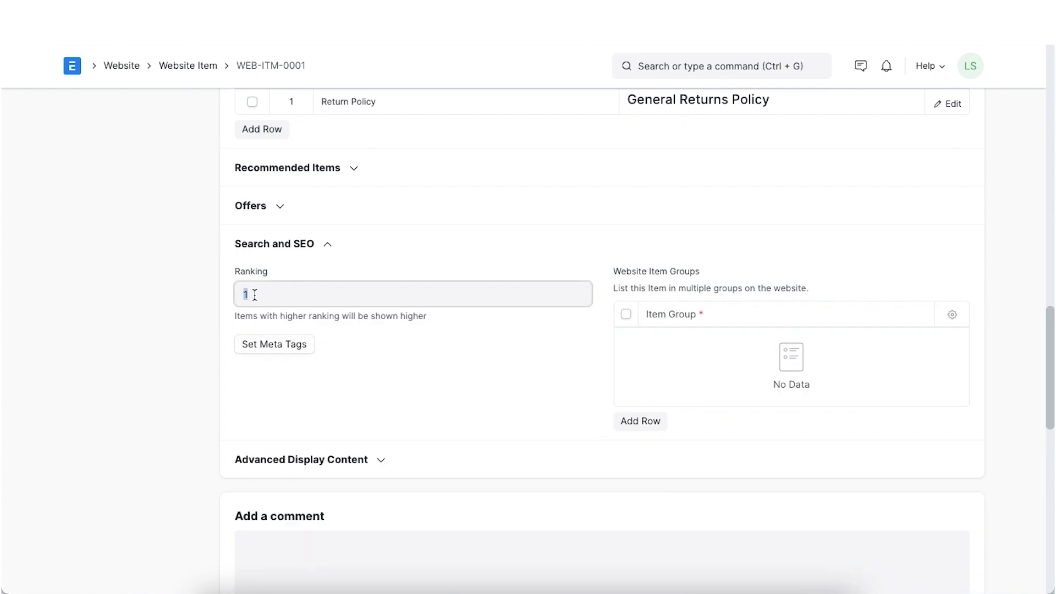
left_click(479, 345)
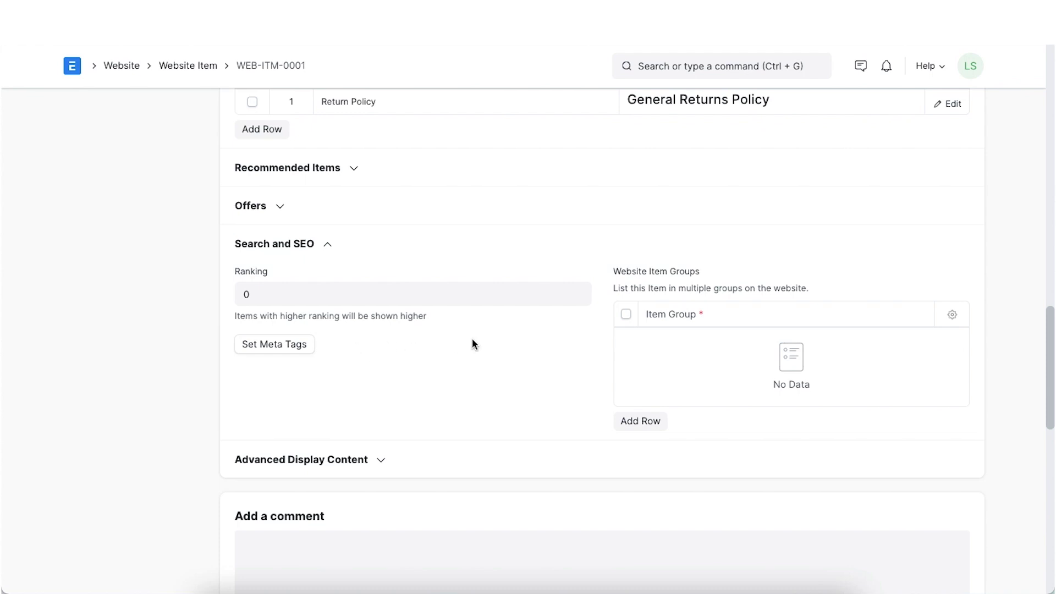
Add Consumable and Electronic Accessories as website item groups and save the MacBook Air
left_click(653, 422)
left_click(685, 218)
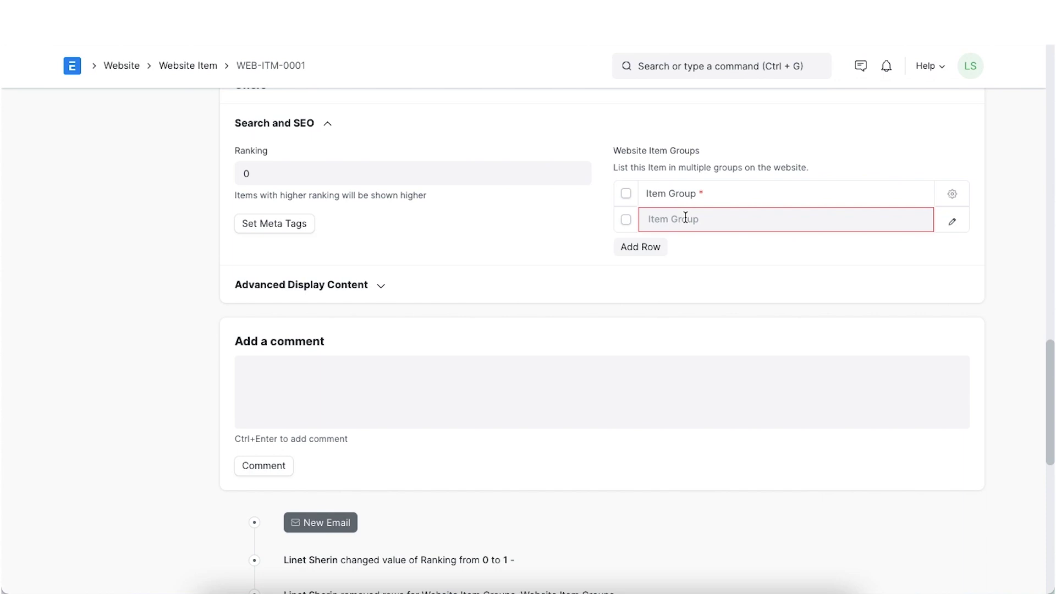
left_click(684, 284)
left_click(650, 247)
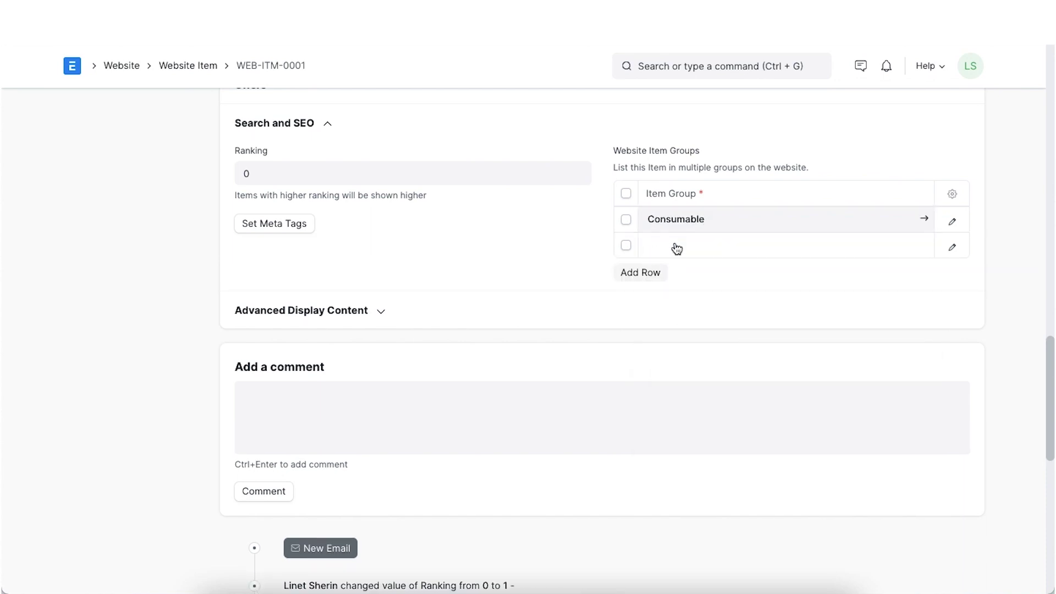
left_click(675, 245)
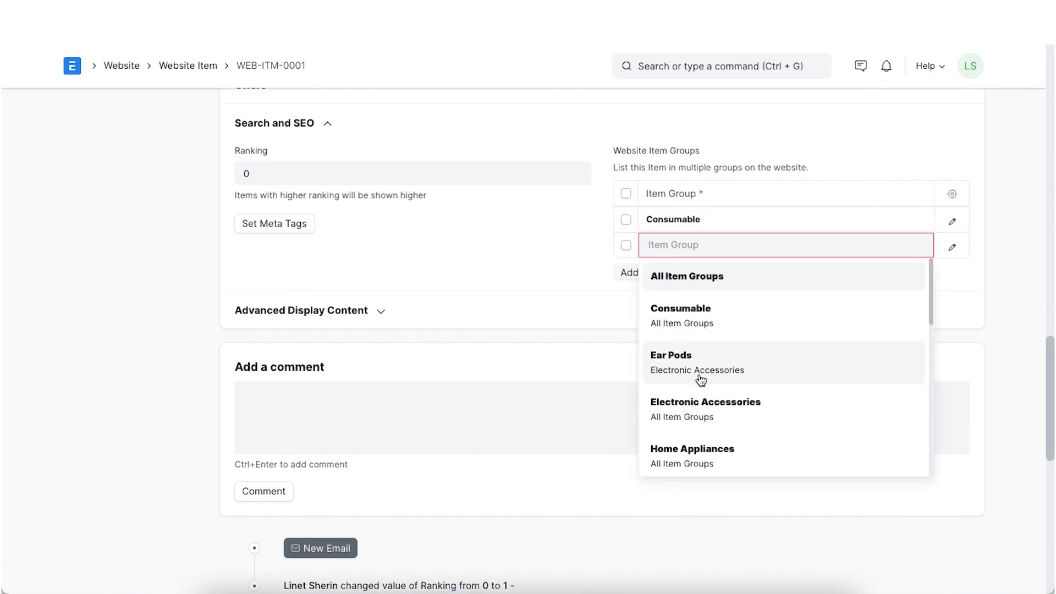
left_click(702, 405)
scroll(825, 259, "up", 10)
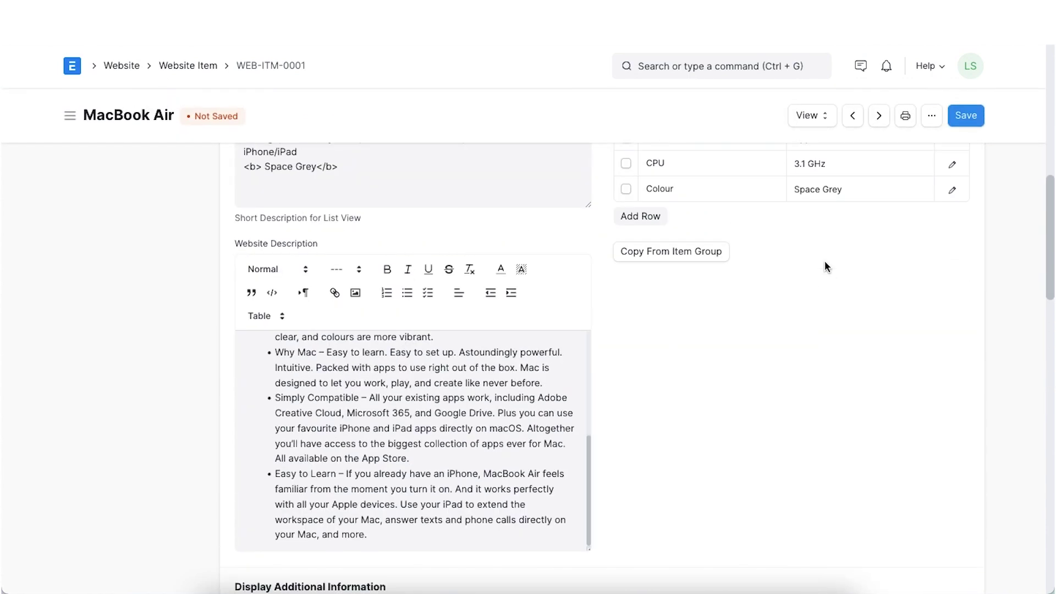
left_click(966, 116)
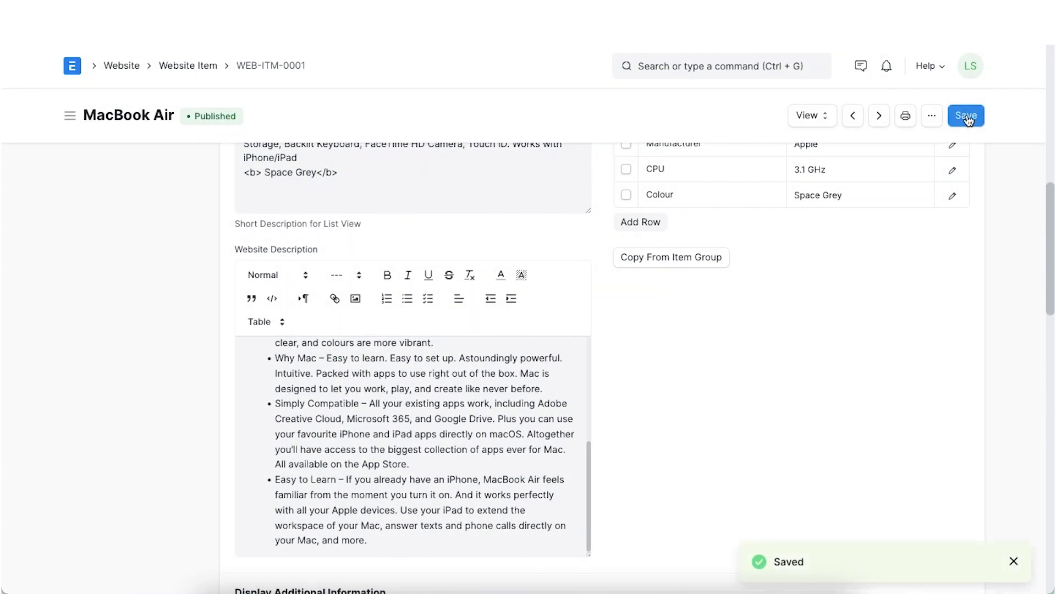
Open the Consumable category page, then the Electronic Accessories page to look for MacBook Air
key("Return")
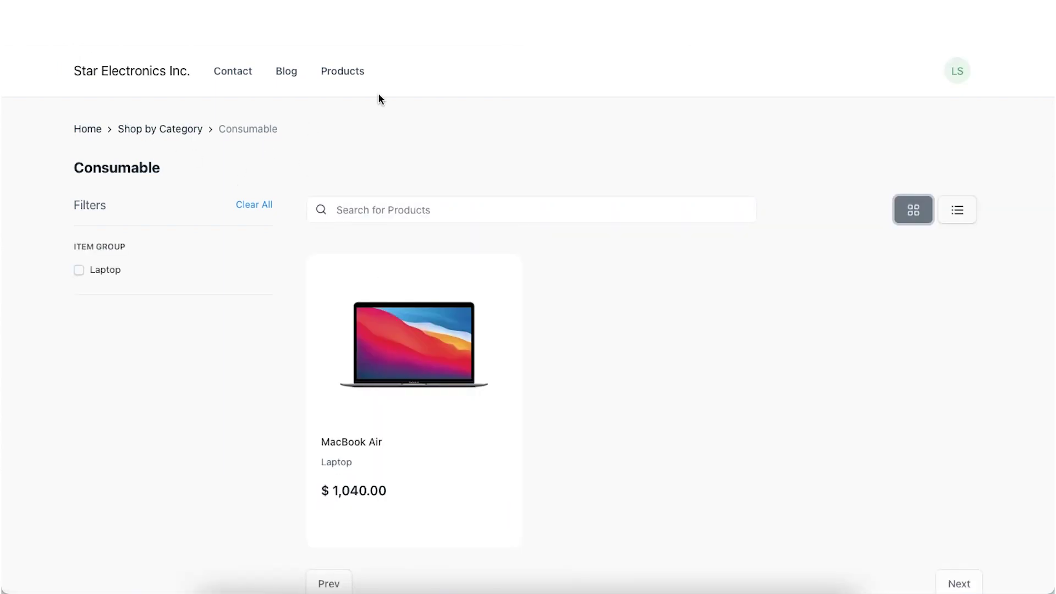
key("Return")
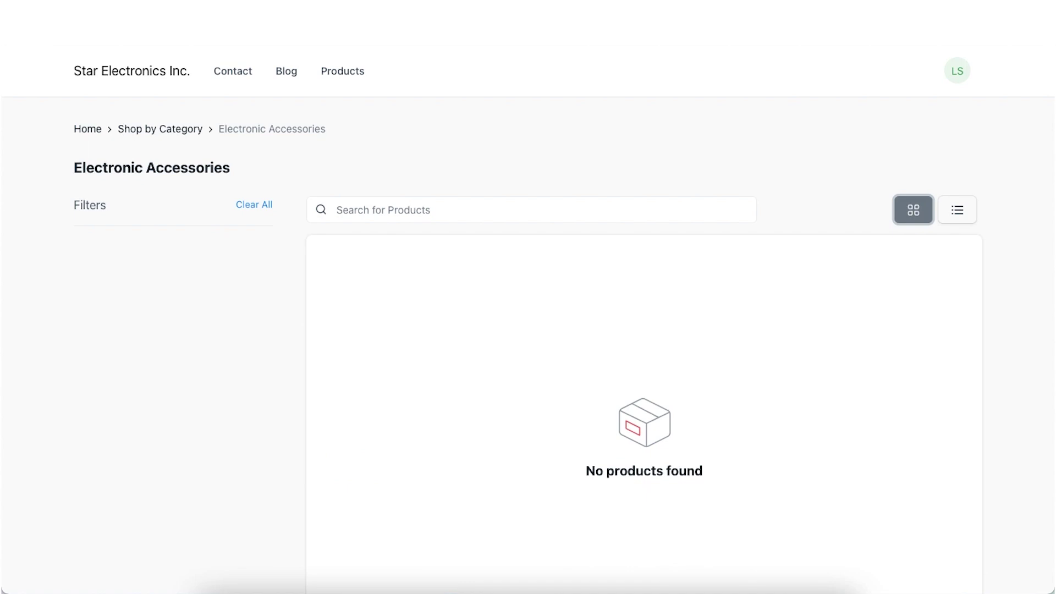